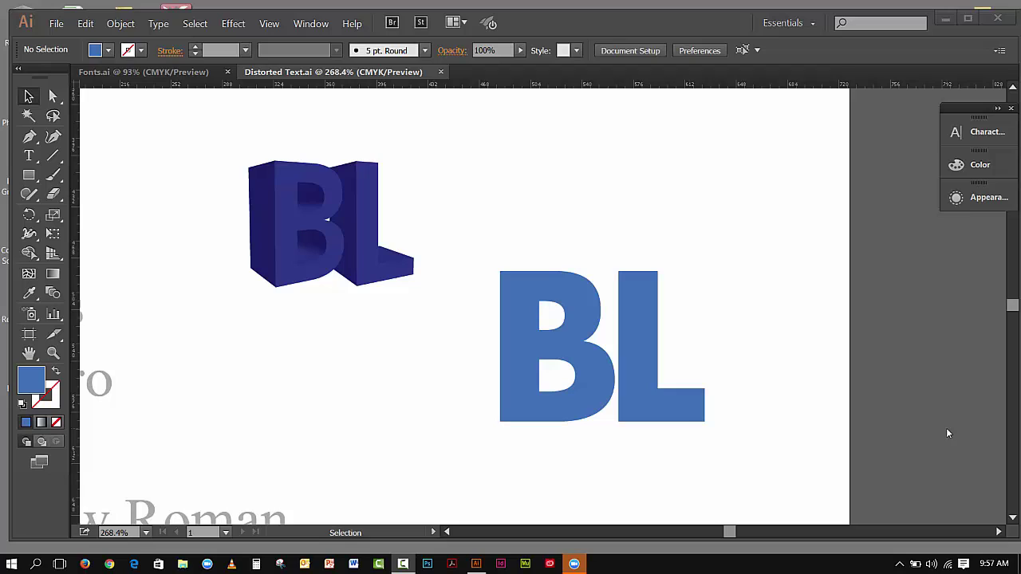
Step: Select the flat blue BL text and float its Appearance panel out of the dock
{"action": "left_click", "coordinate": [233, 23]}
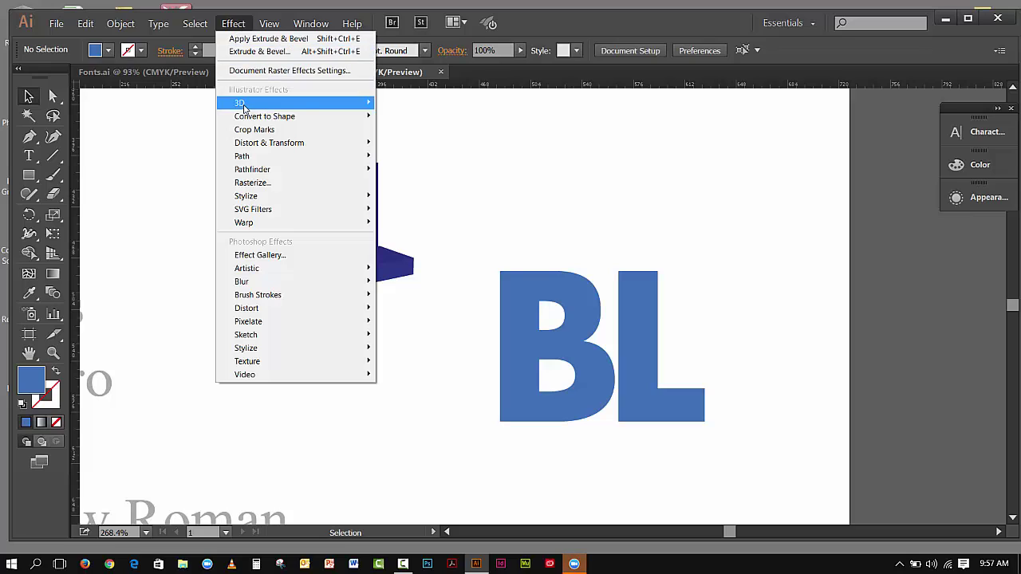
{"action": "mouse_move", "coordinate": [295, 103]}
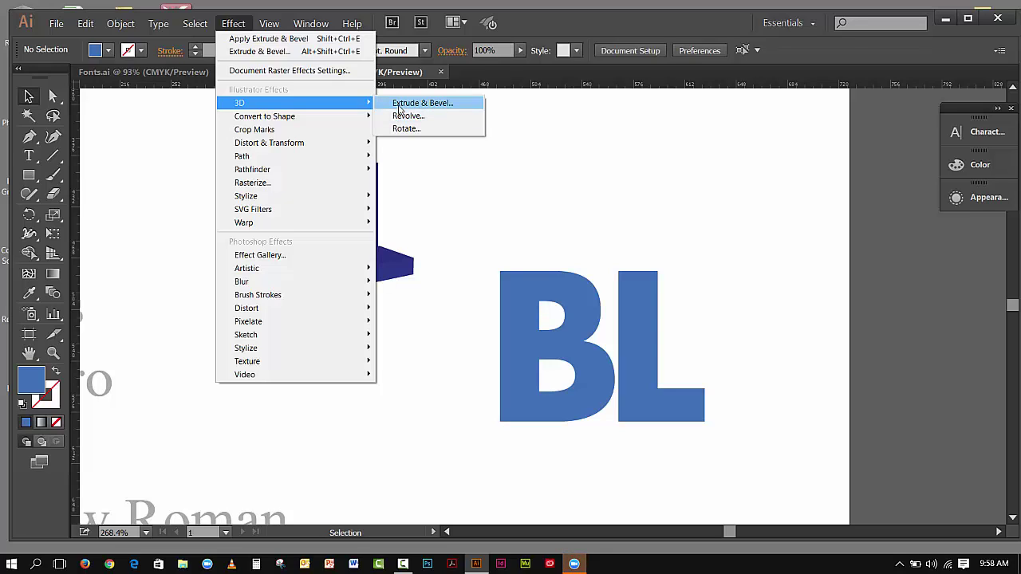
{"action": "left_click", "coordinate": [653, 173]}
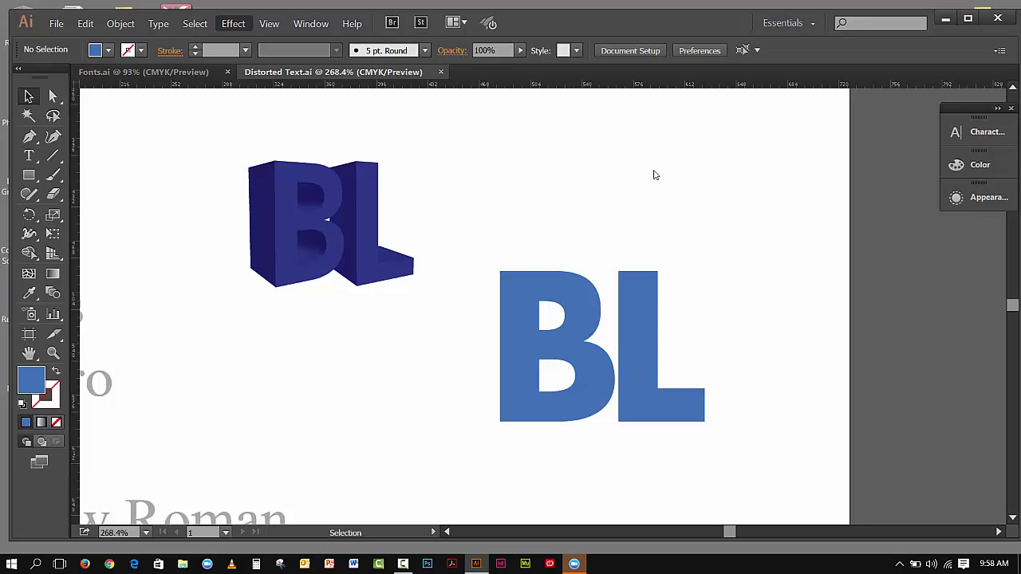
{"action": "left_click", "coordinate": [684, 424]}
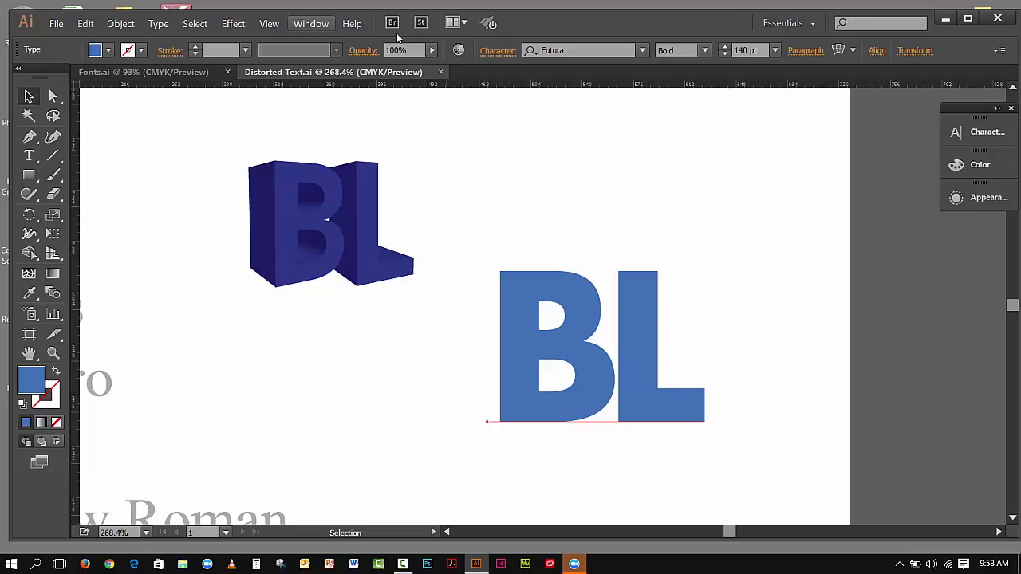
{"action": "left_click", "coordinate": [987, 203]}
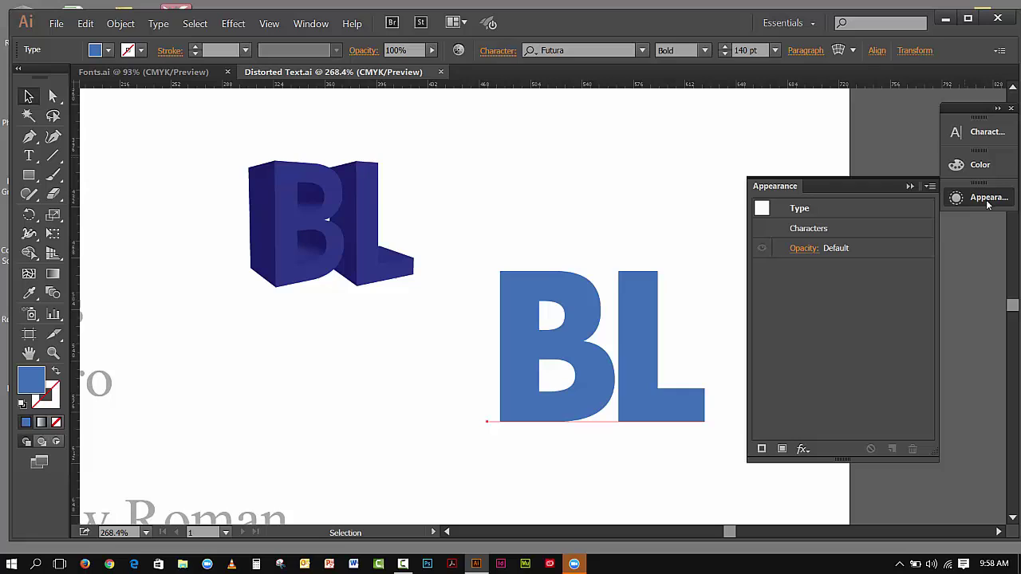
{"action": "mouse_move", "coordinate": [790, 184]}
{"action": "left_mouse_down"}
{"action": "mouse_move", "coordinate": [770, 181]}
{"action": "mouse_move", "coordinate": [828, 237]}
{"action": "mouse_move", "coordinate": [864, 210]}
{"action": "left_mouse_up"}
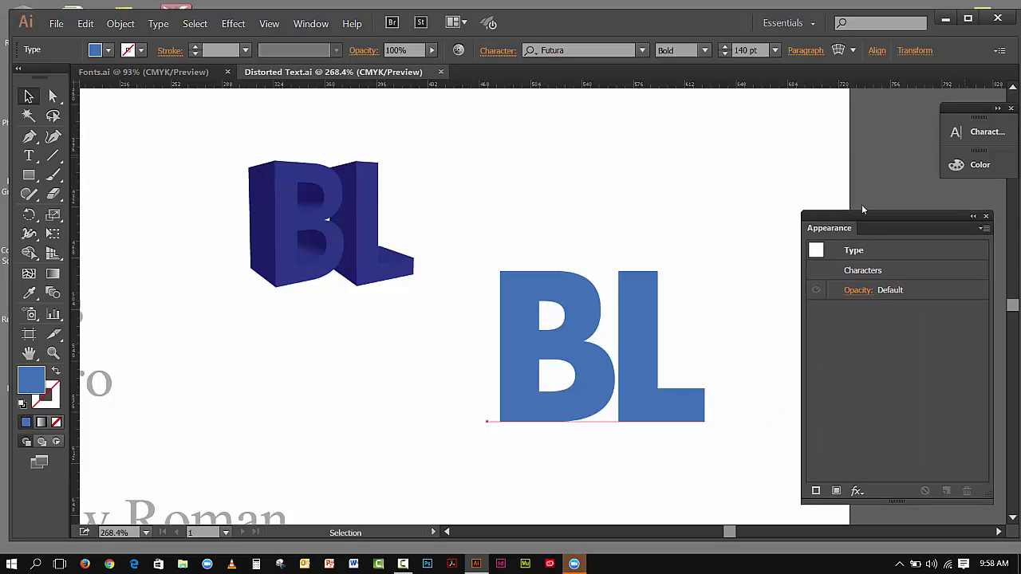
Step: Check the Window menu without changes, then reselect the BL text
{"action": "left_click", "coordinate": [323, 29]}
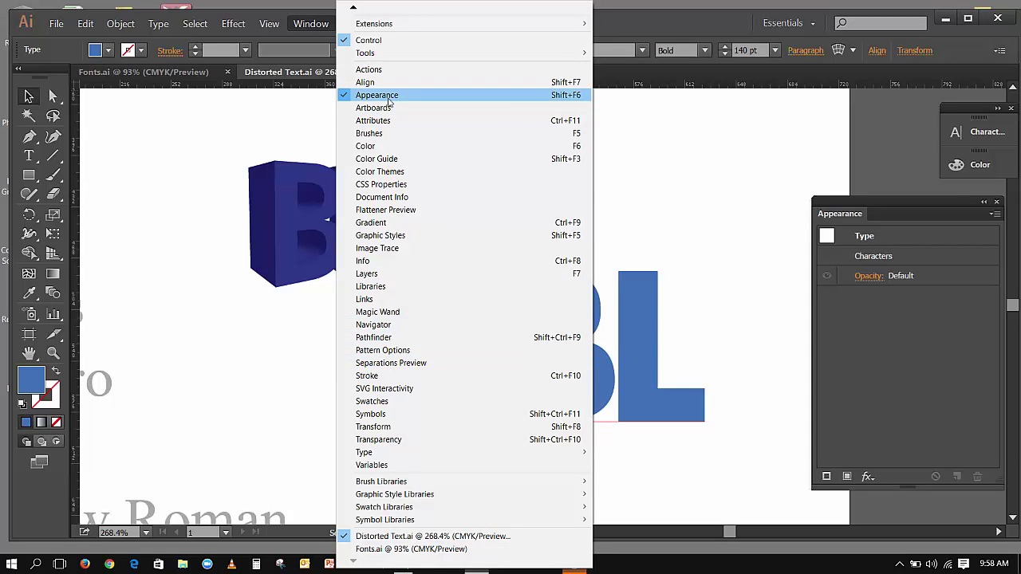
{"action": "left_click", "coordinate": [730, 179]}
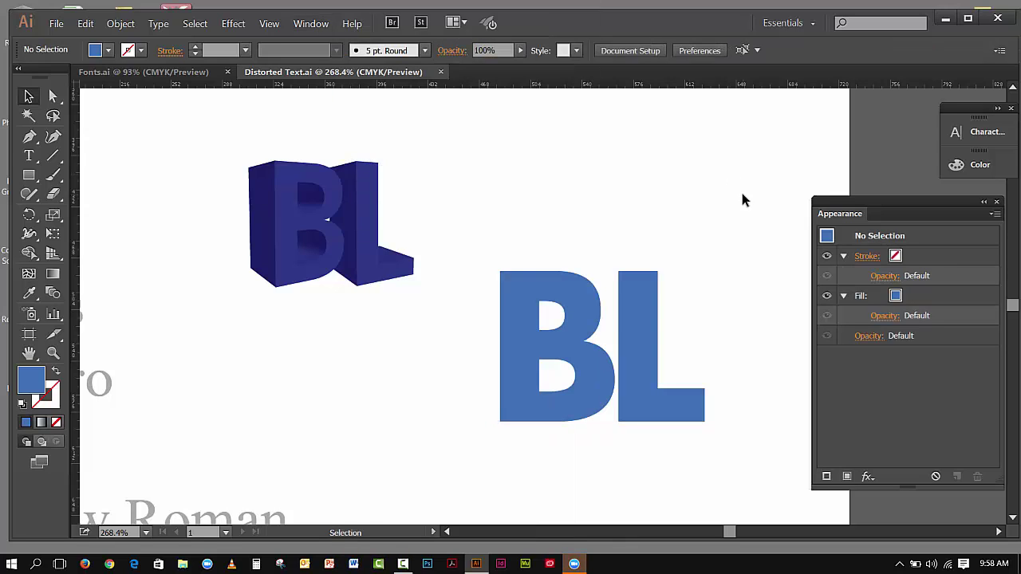
{"action": "left_click", "coordinate": [510, 368]}
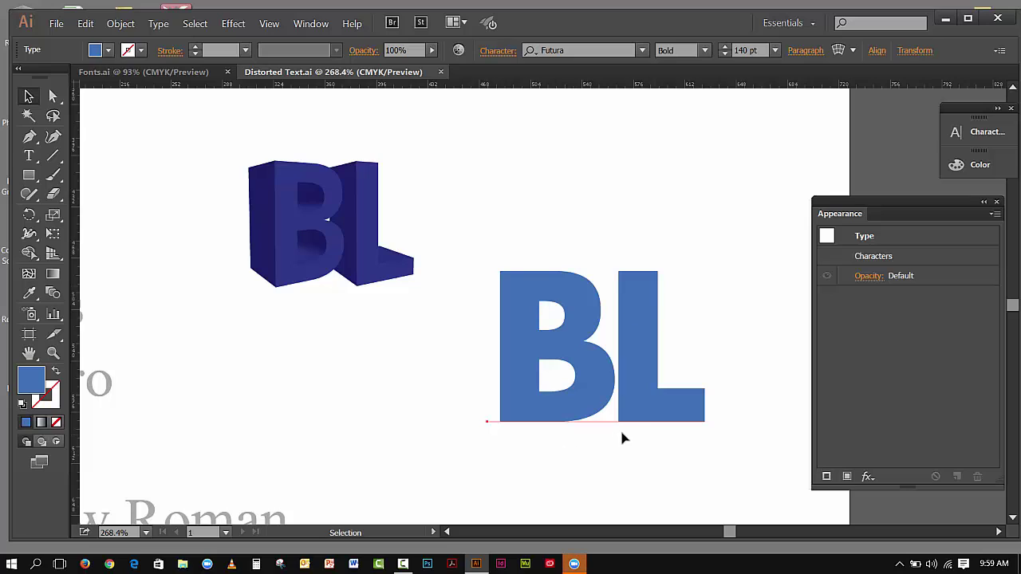
Step: Open Effect > 3D > Extrude & Bevel for the BL text and move the dialog left
{"action": "left_click", "coordinate": [238, 30]}
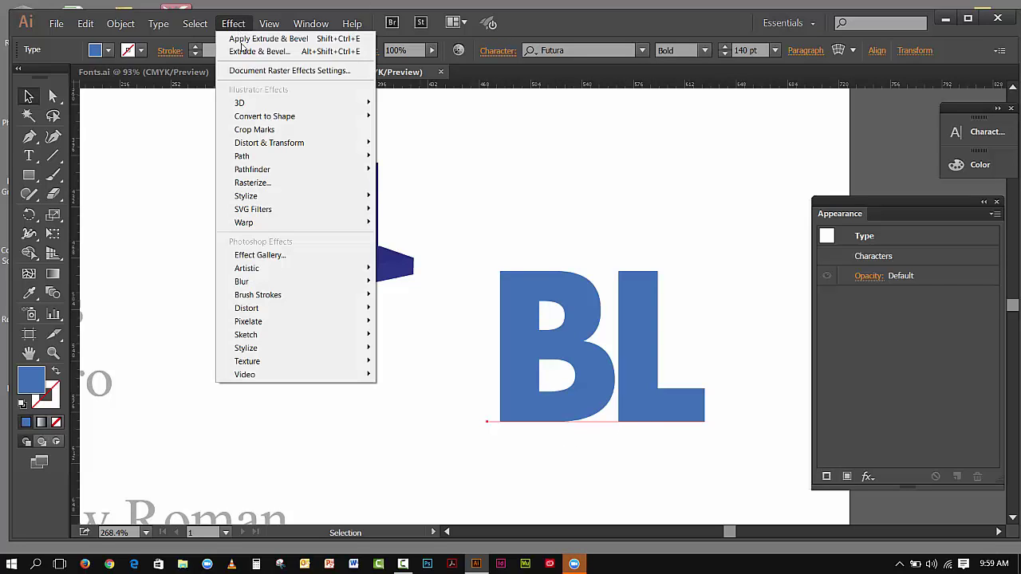
{"action": "mouse_move", "coordinate": [239, 103]}
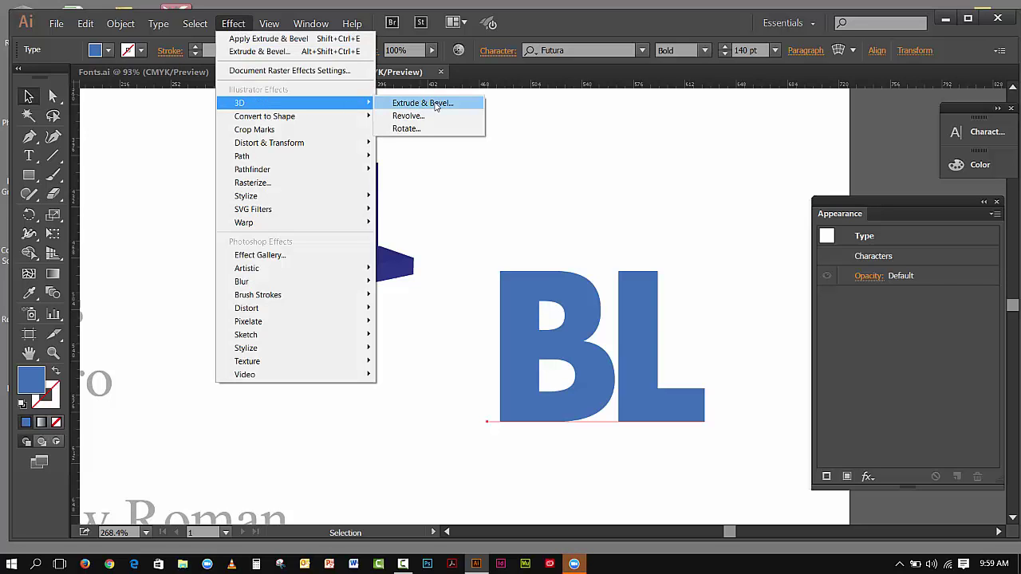
{"action": "left_click", "coordinate": [436, 106]}
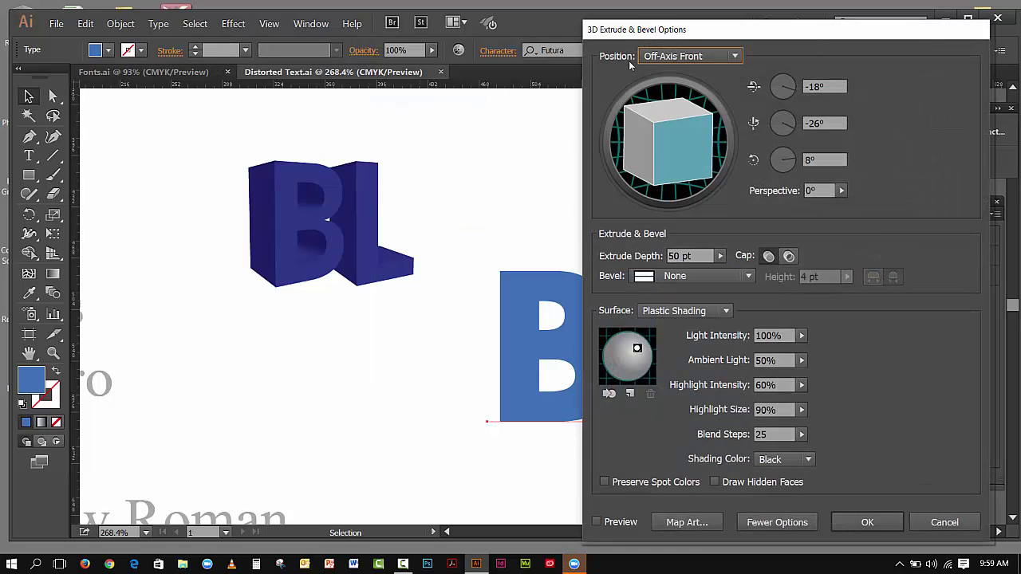
{"action": "left_click_drag", "start_coordinate": [710, 32], "coordinate": [153, 38]}
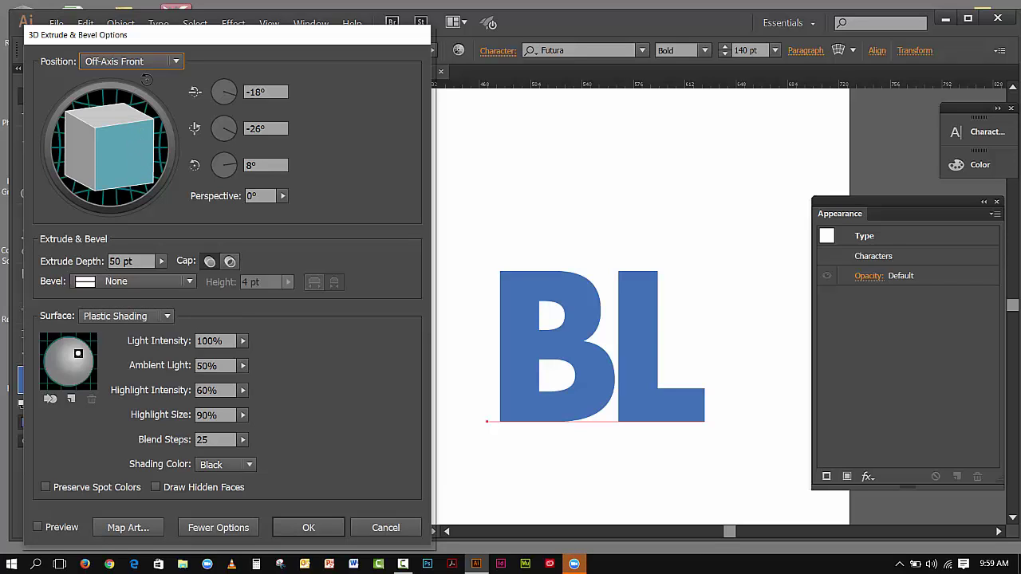
Step: Keep the Off-Axis Front position and change Extrude Depth from 50 pt to 20 pt
{"action": "left_click", "coordinate": [154, 66]}
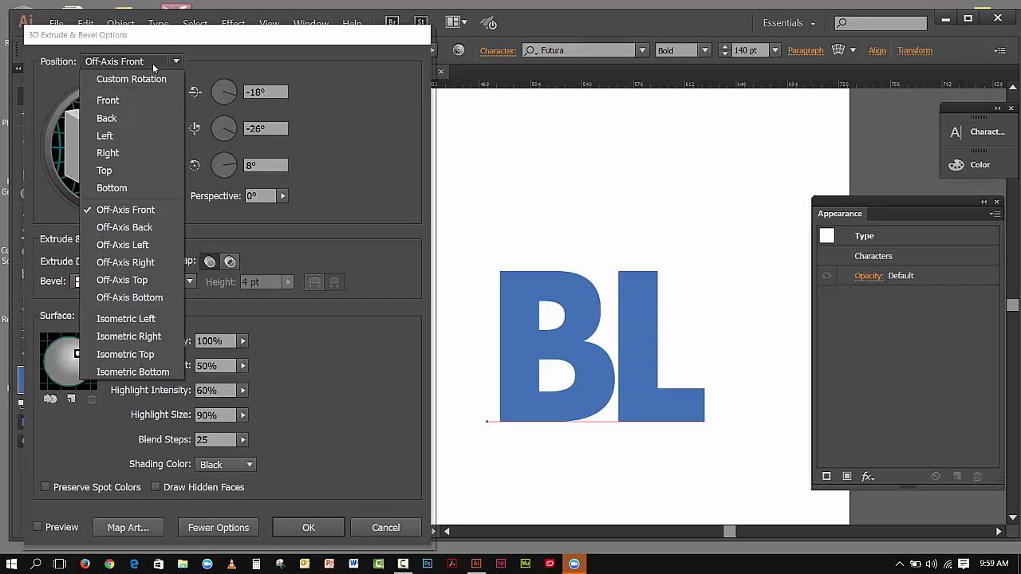
{"action": "left_click", "coordinate": [347, 86]}
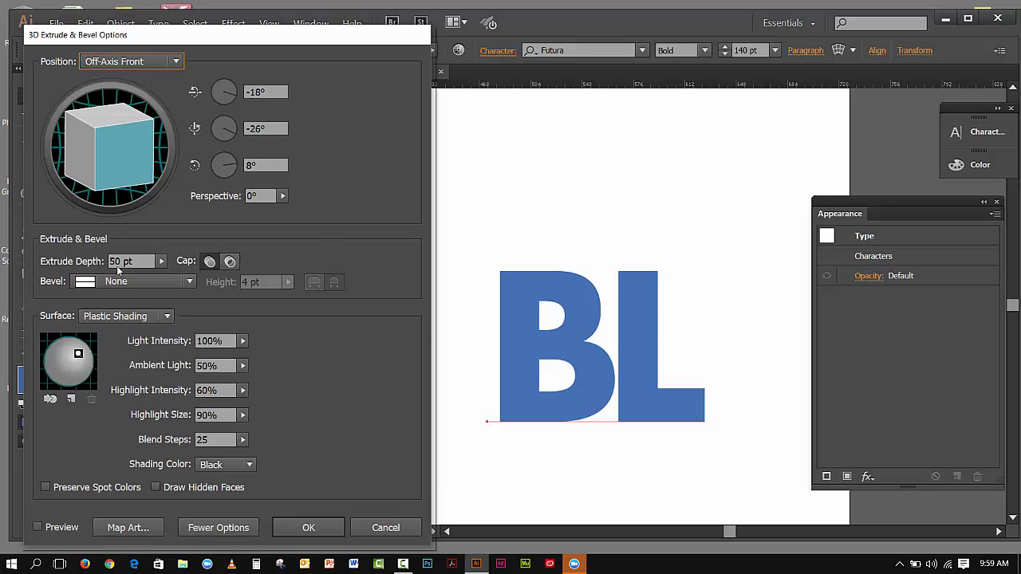
{"action": "left_click_drag", "start_coordinate": [114, 262], "coordinate": [122, 262]}
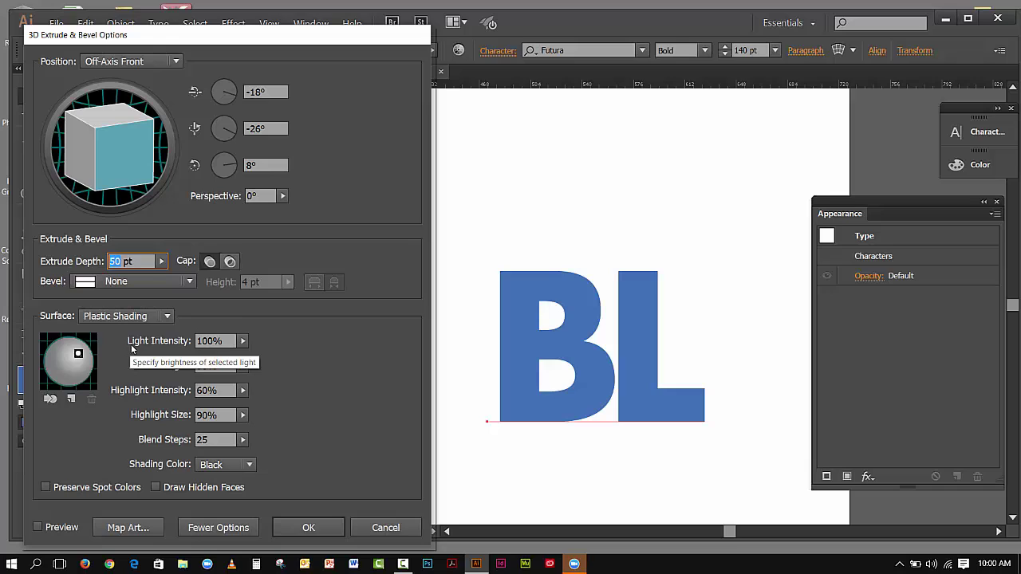
{"action": "type", "text": "20"}
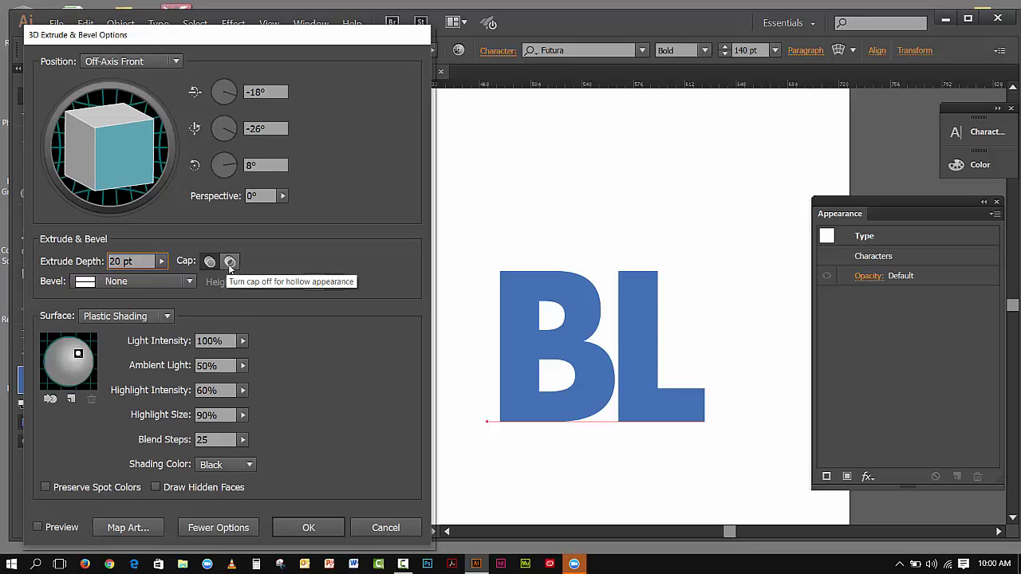
{"action": "left_click", "coordinate": [123, 282]}
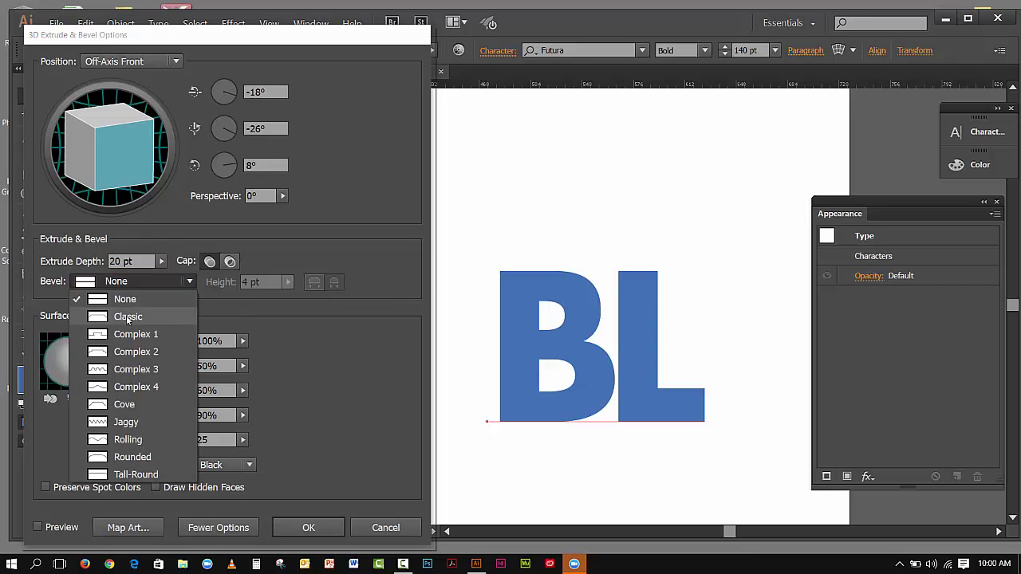
{"action": "left_click", "coordinate": [278, 263]}
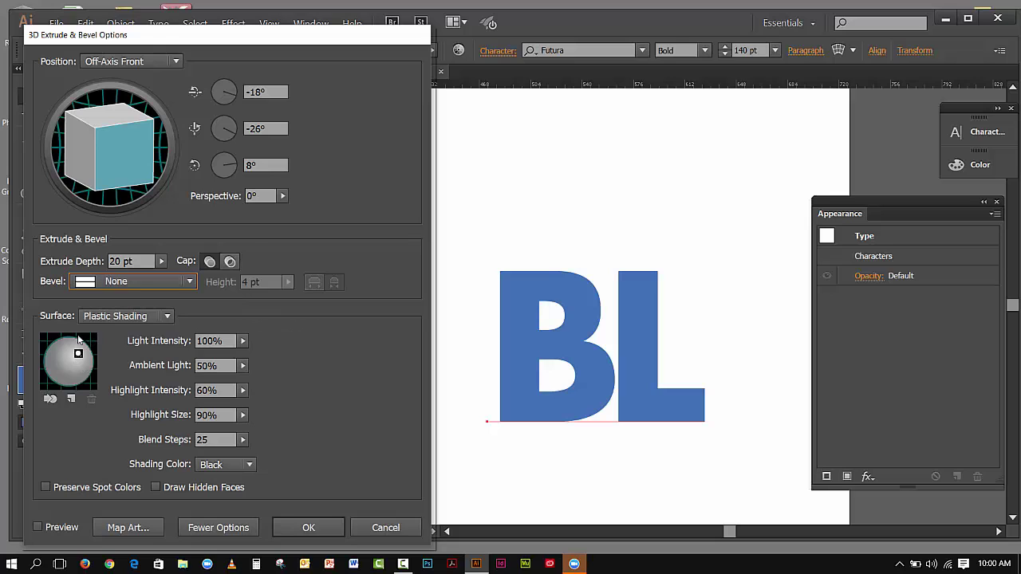
{"action": "left_click", "coordinate": [227, 530]}
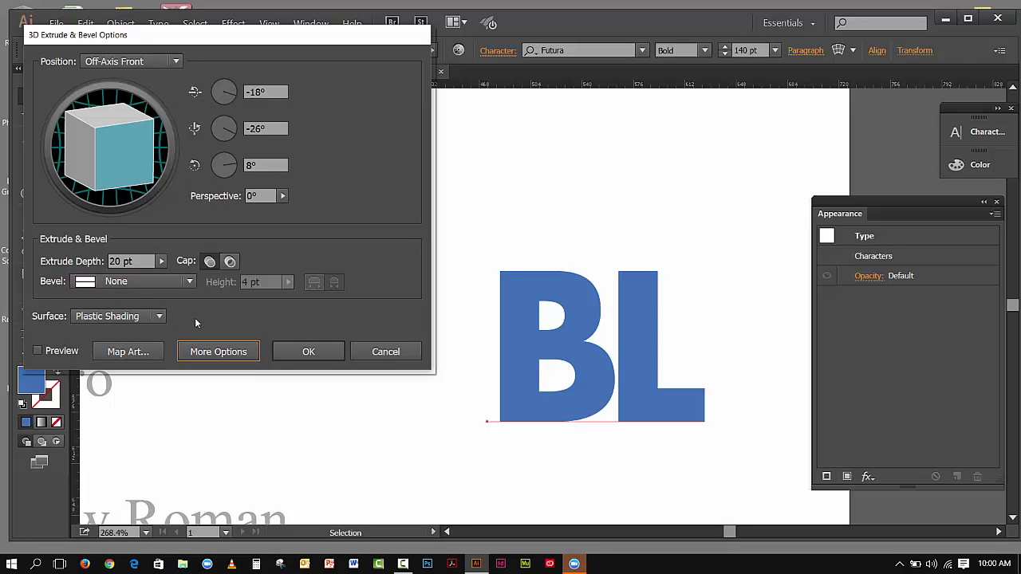
{"action": "left_click", "coordinate": [236, 351]}
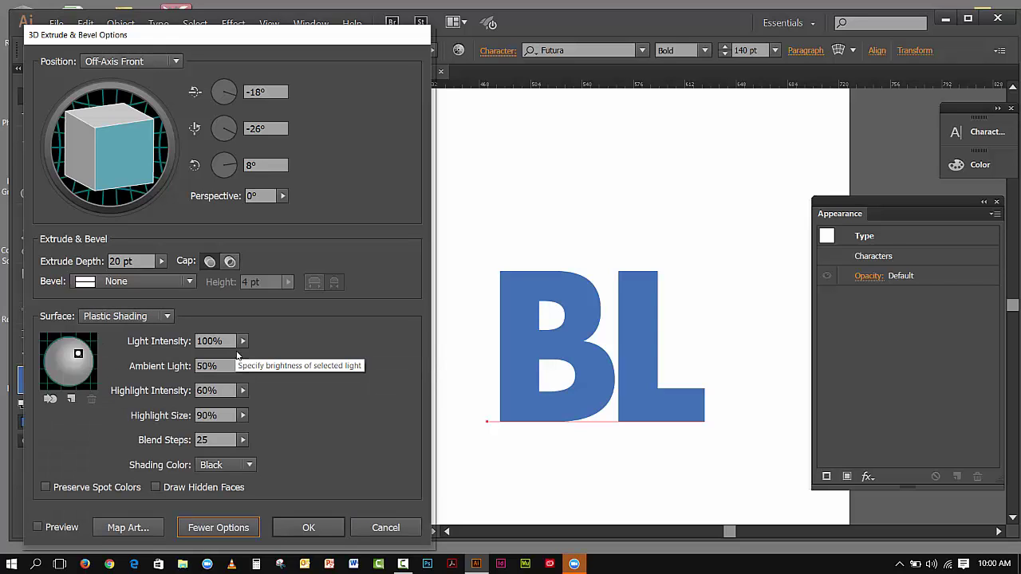
{"action": "left_click", "coordinate": [220, 528]}
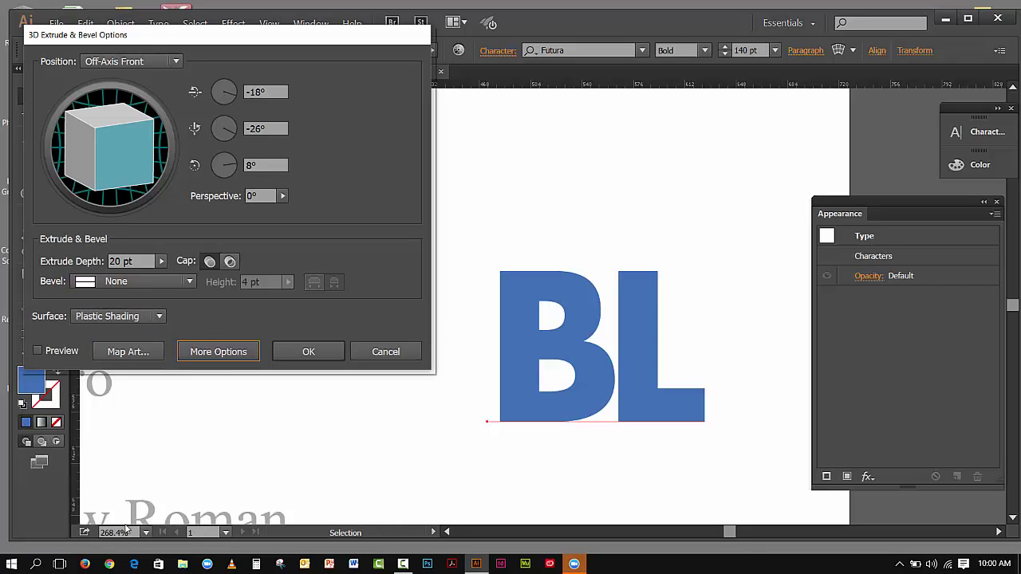
{"action": "left_click", "coordinate": [231, 356]}
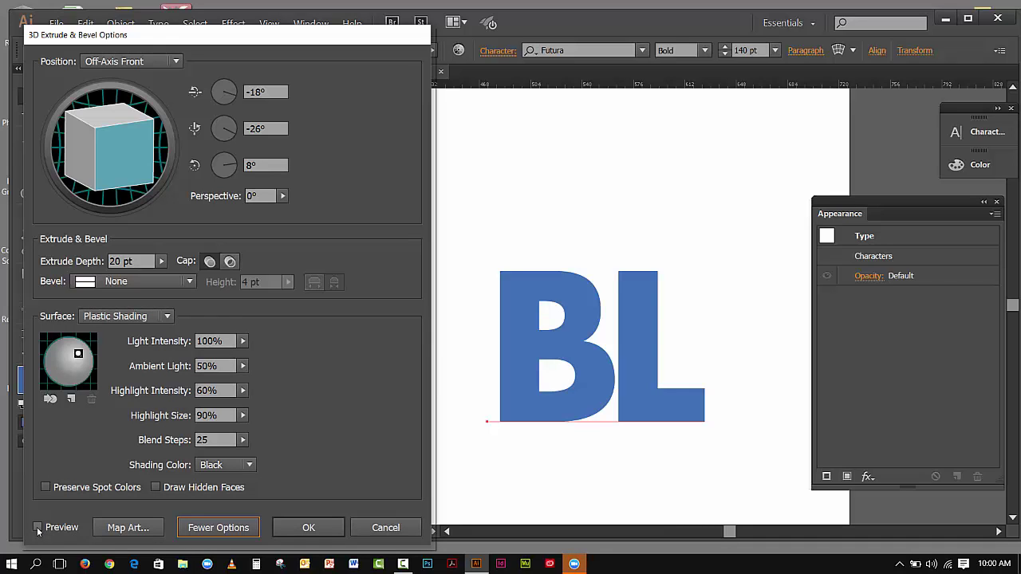
Step: Turn on preview and drag the cube to a custom 9°, -31°, -6° rotation
{"action": "left_click", "coordinate": [37, 530]}
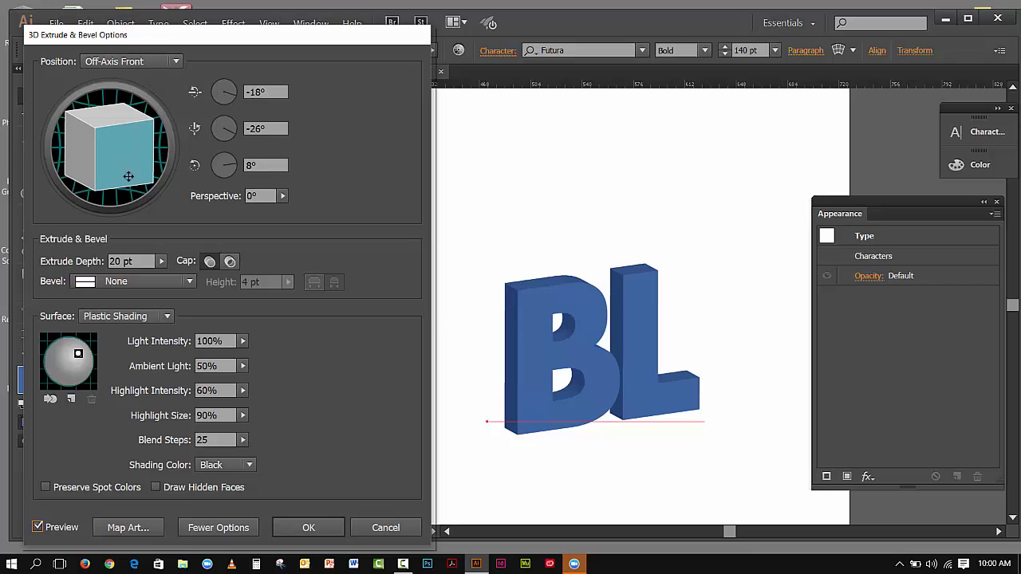
{"action": "mouse_move", "coordinate": [112, 177]}
{"action": "left_mouse_down"}
{"action": "mouse_move", "coordinate": [101, 179]}
{"action": "mouse_move", "coordinate": [105, 162]}
{"action": "left_mouse_up"}
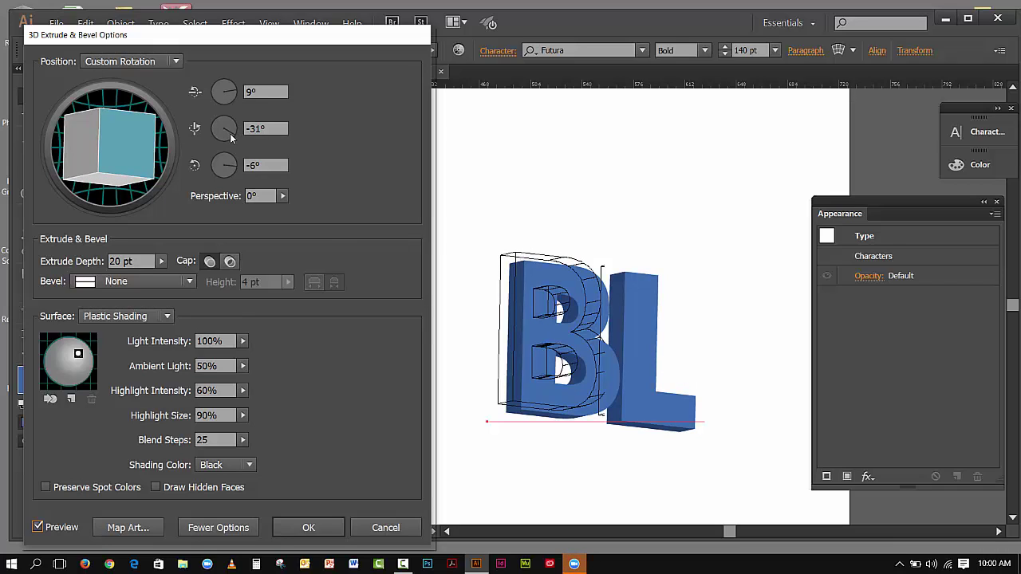
Step: Adjust the X/Y rotation dials and set perspective to 119°
{"action": "left_click_drag", "start_coordinate": [234, 138], "coordinate": [236, 127]}
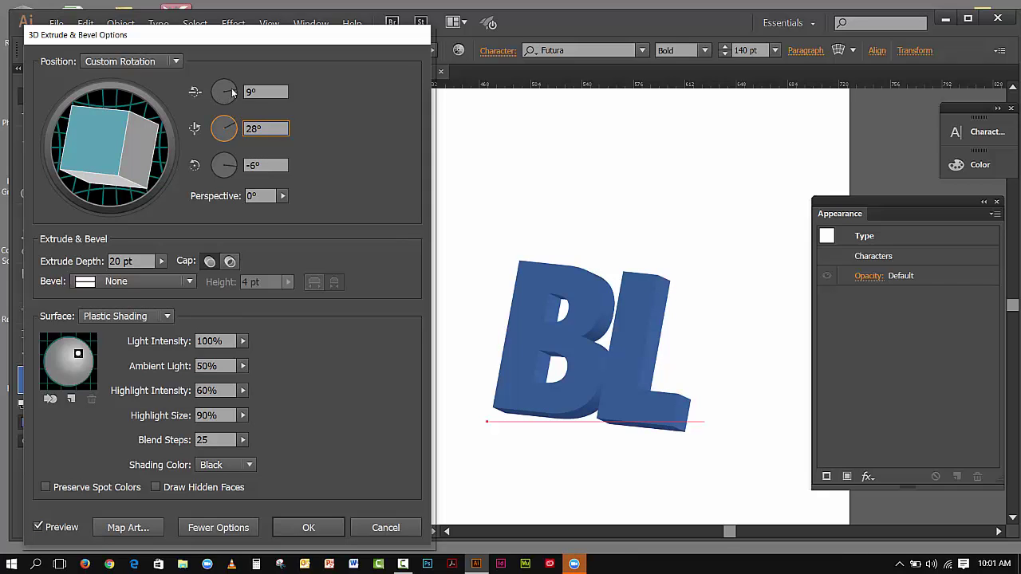
{"action": "left_click", "coordinate": [232, 95]}
{"action": "left_click", "coordinate": [230, 97]}
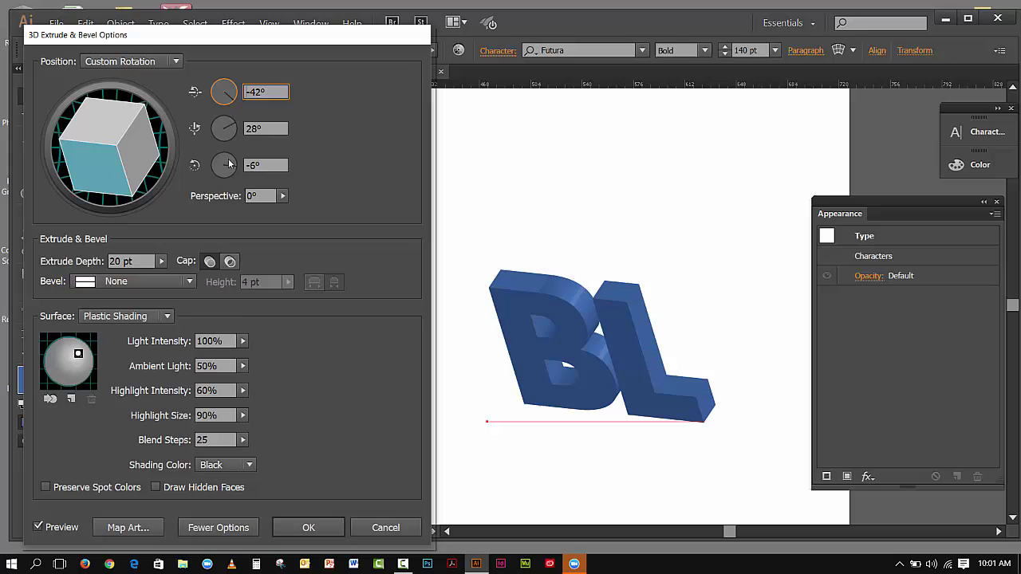
{"action": "left_click", "coordinate": [283, 197]}
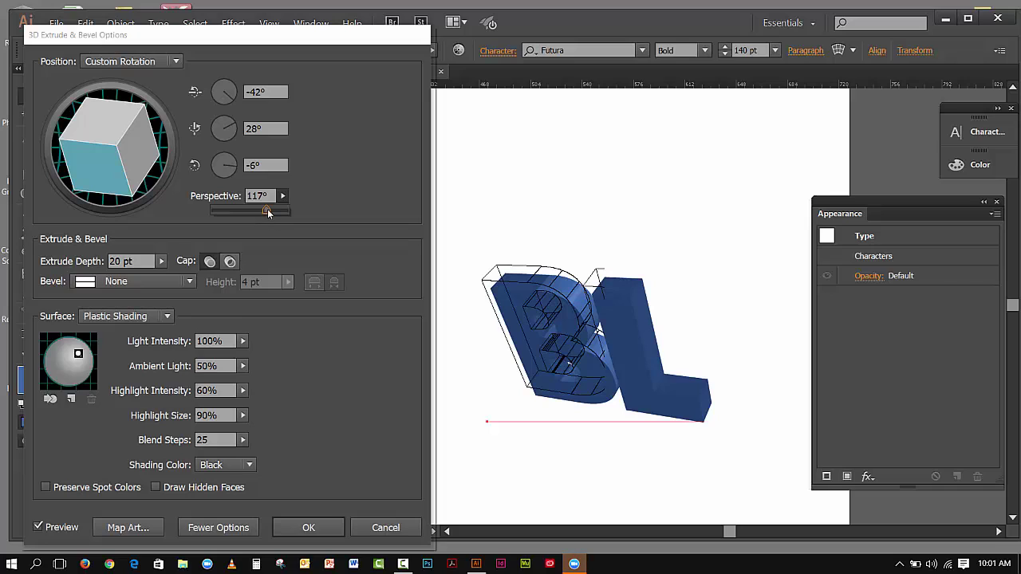
{"action": "left_click_drag", "start_coordinate": [267, 210], "coordinate": [291, 209]}
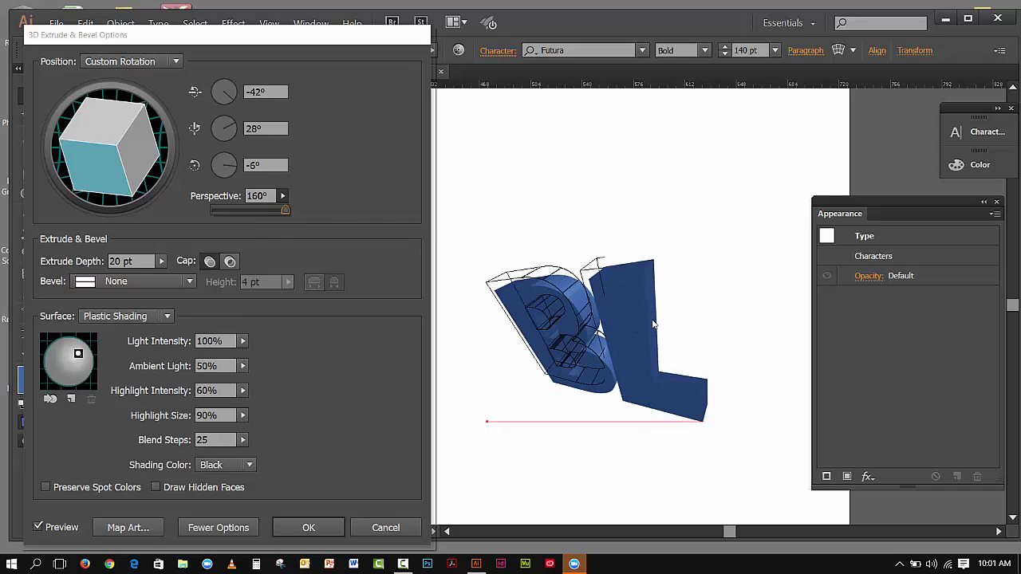
{"action": "left_click_drag", "start_coordinate": [286, 211], "coordinate": [266, 211]}
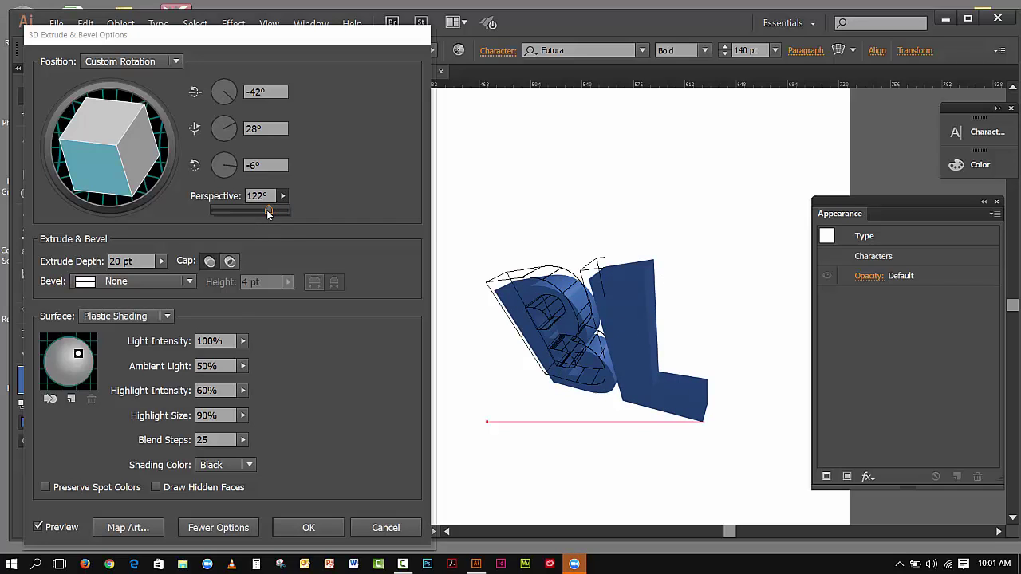
Step: Try Off-Axis Front and Left presets, settling on Off-Axis Right (-40°, 64°, -36°)
{"action": "left_click", "coordinate": [149, 63]}
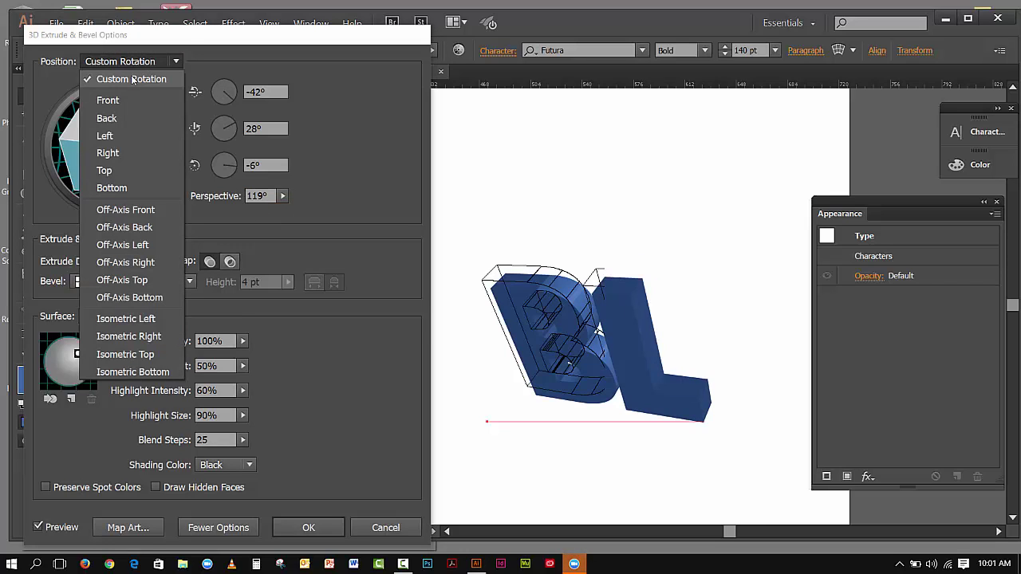
{"action": "left_click", "coordinate": [138, 210]}
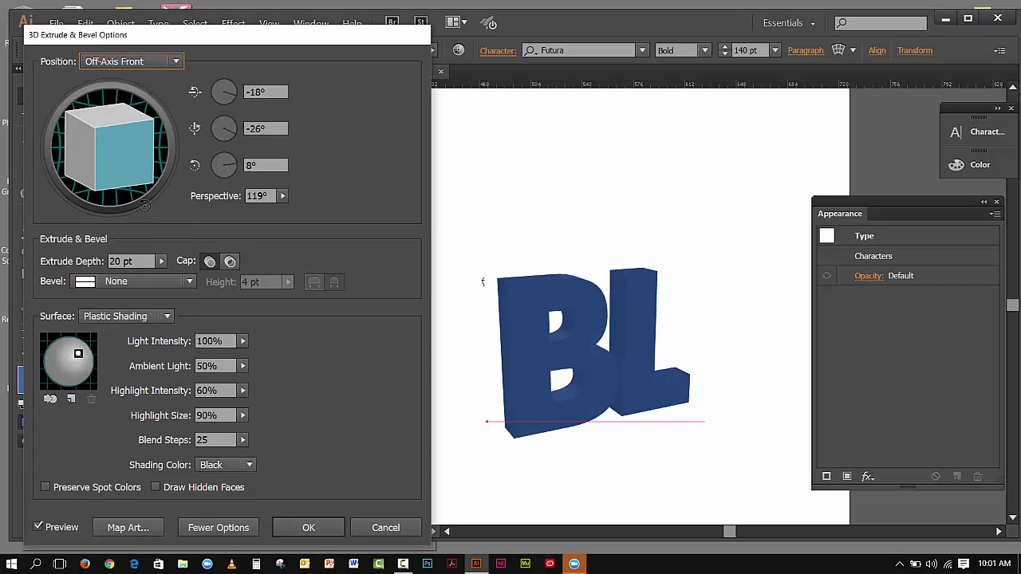
{"action": "left_click", "coordinate": [138, 64]}
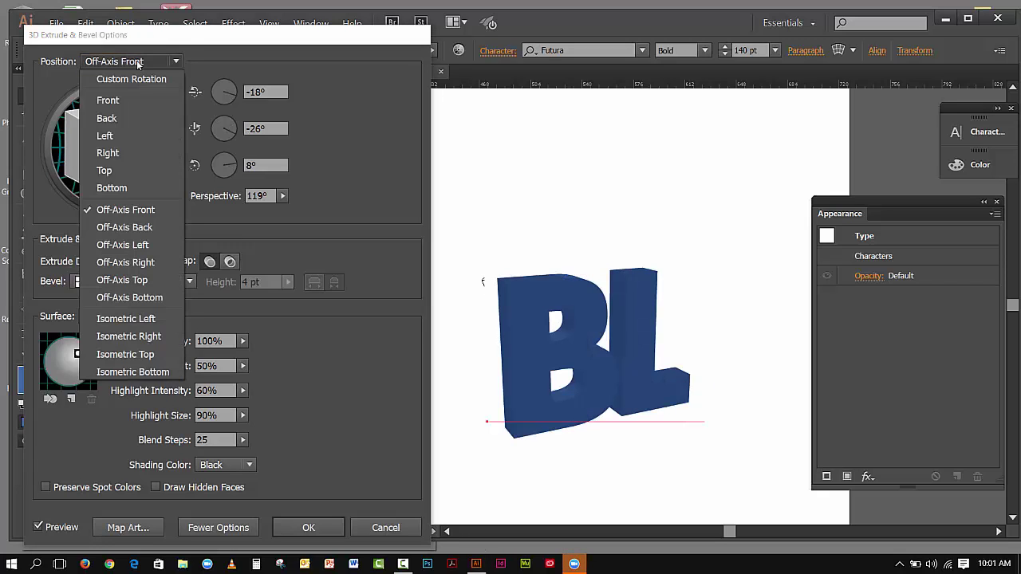
{"action": "left_click", "coordinate": [145, 246]}
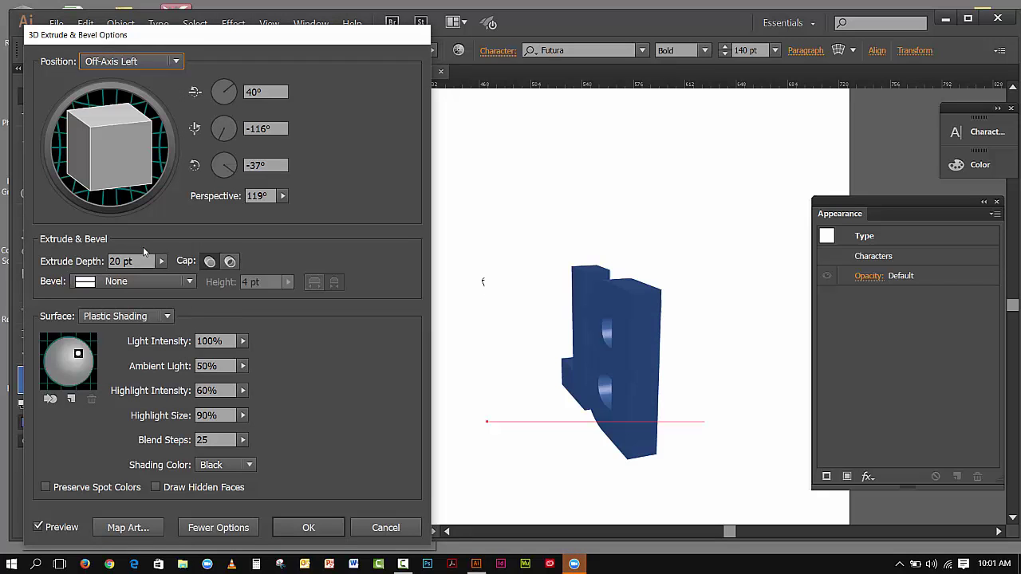
{"action": "left_click", "coordinate": [143, 70]}
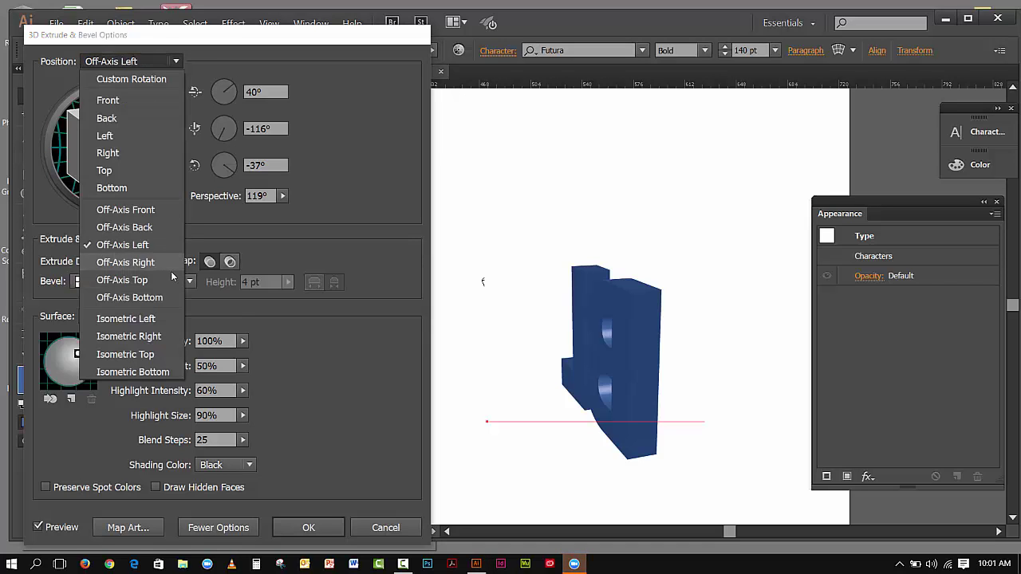
{"action": "left_click", "coordinate": [155, 264]}
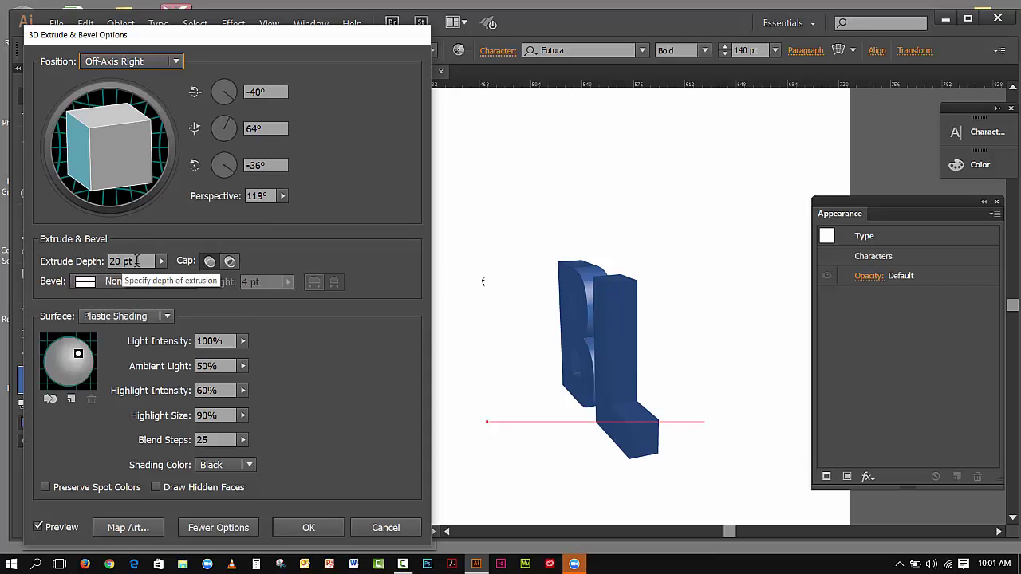
Step: Set Extrude Depth to 95 pt, after trying 200 pt, and return to Off-Axis Front
{"action": "left_click", "coordinate": [94, 276]}
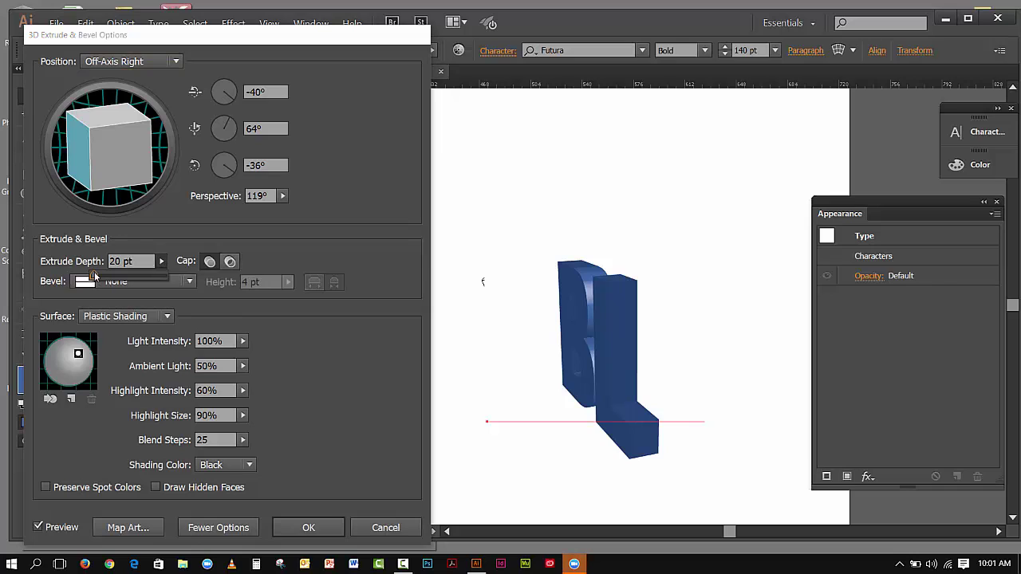
{"action": "type", "text": "200"}
{"action": "key", "text": "Tab"}
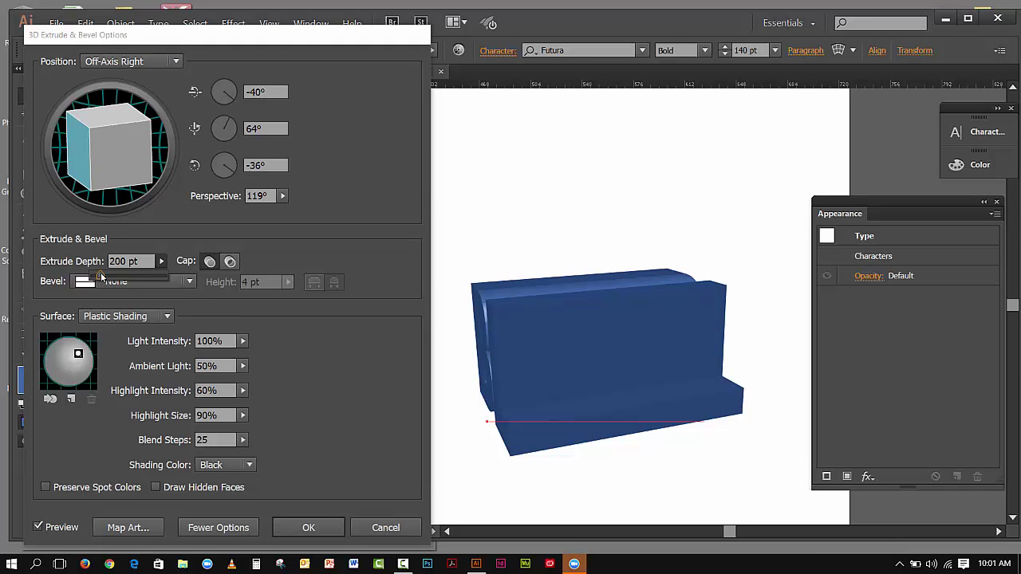
{"action": "type", "text": "95"}
{"action": "key", "text": "Tab"}
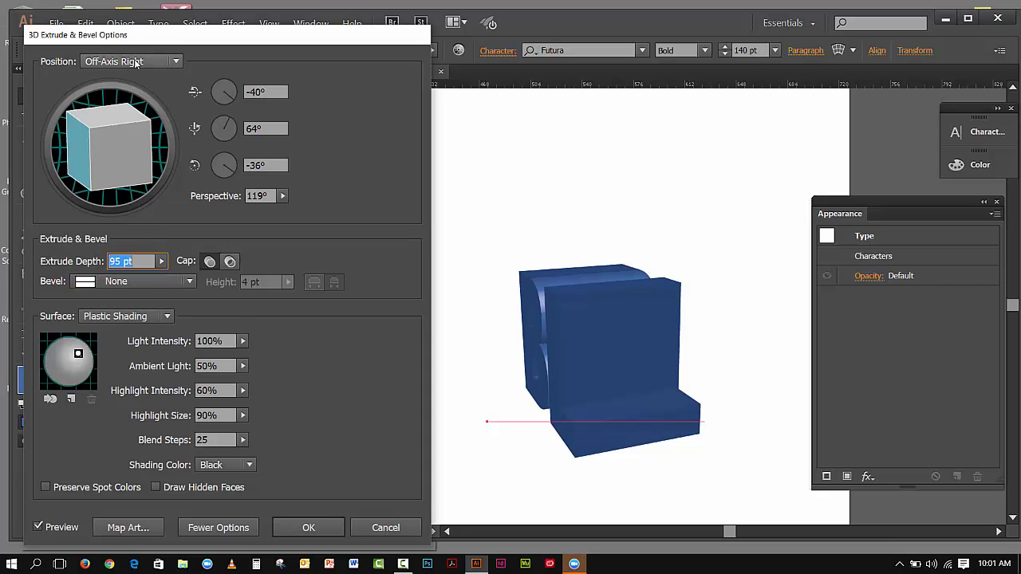
{"action": "left_click", "coordinate": [136, 64]}
{"action": "left_click", "coordinate": [135, 210]}
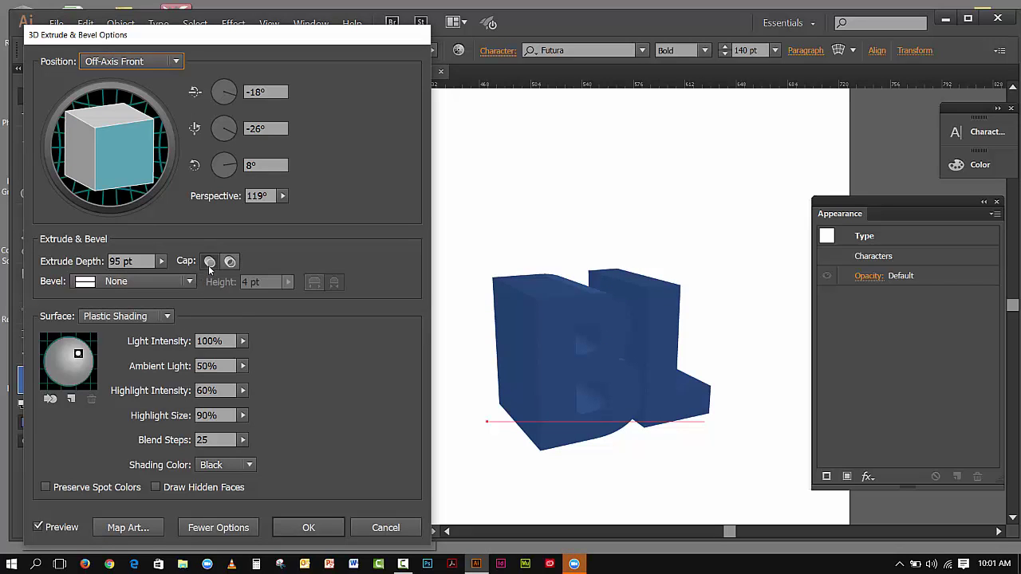
Step: Rotate the letters to a custom -11°, -19°, 3°, toggling the cap off and back on
{"action": "left_click", "coordinate": [230, 262]}
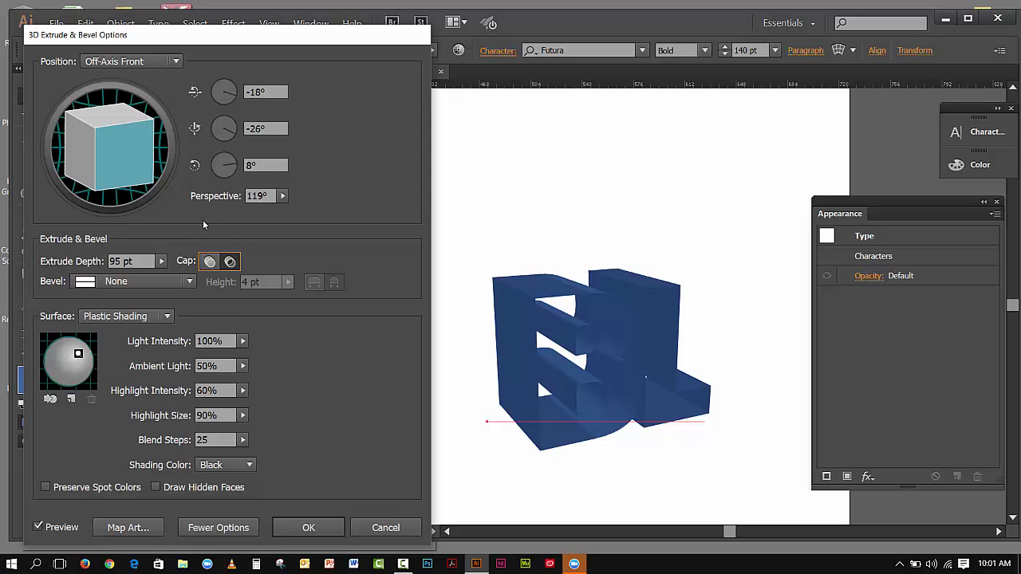
{"action": "left_click_drag", "start_coordinate": [133, 165], "coordinate": [130, 162]}
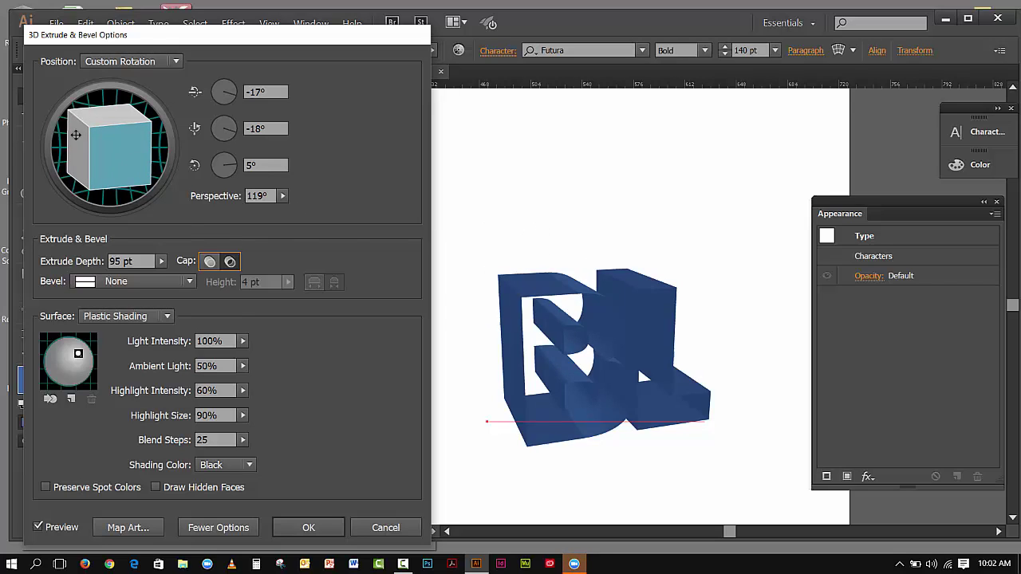
{"action": "left_click_drag", "start_coordinate": [112, 152], "coordinate": [109, 145]}
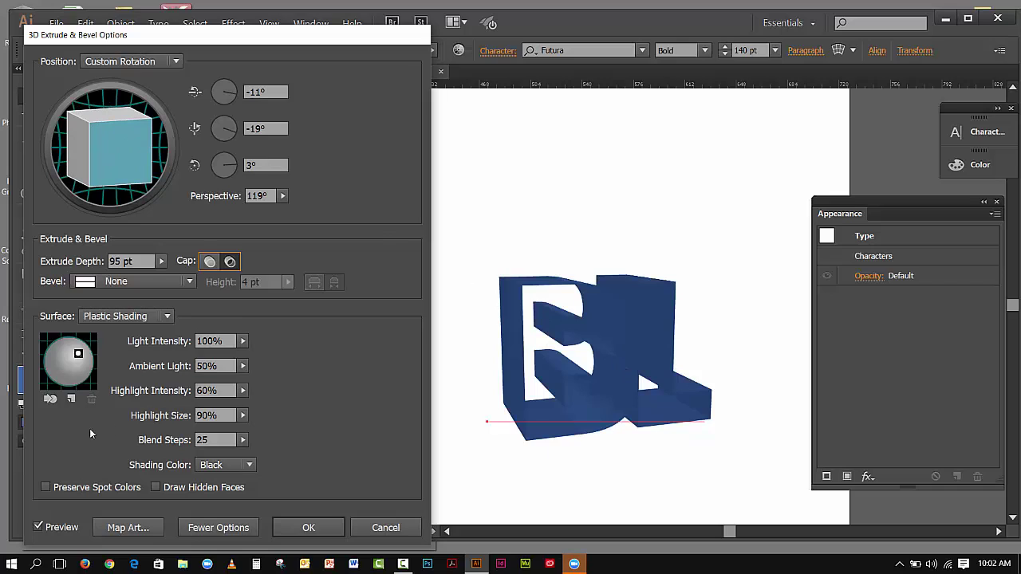
{"action": "left_click", "coordinate": [209, 262]}
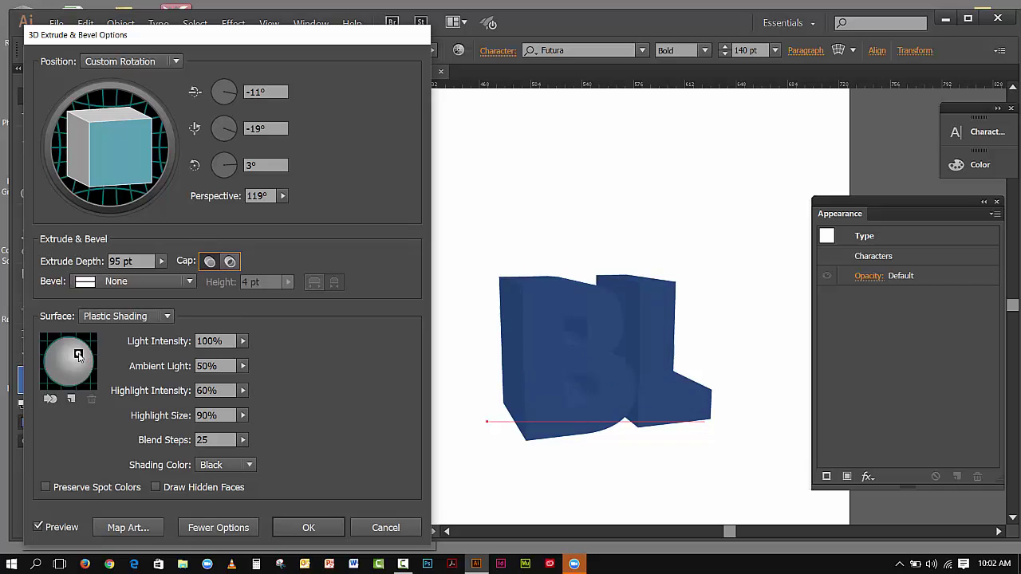
Step: Reposition the main light and add a second light moved toward the lower right
{"action": "mouse_move", "coordinate": [79, 354]}
{"action": "left_mouse_down"}
{"action": "mouse_move", "coordinate": [94, 359]}
{"action": "mouse_move", "coordinate": [85, 382]}
{"action": "mouse_move", "coordinate": [67, 373]}
{"action": "mouse_move", "coordinate": [69, 343]}
{"action": "left_mouse_up"}
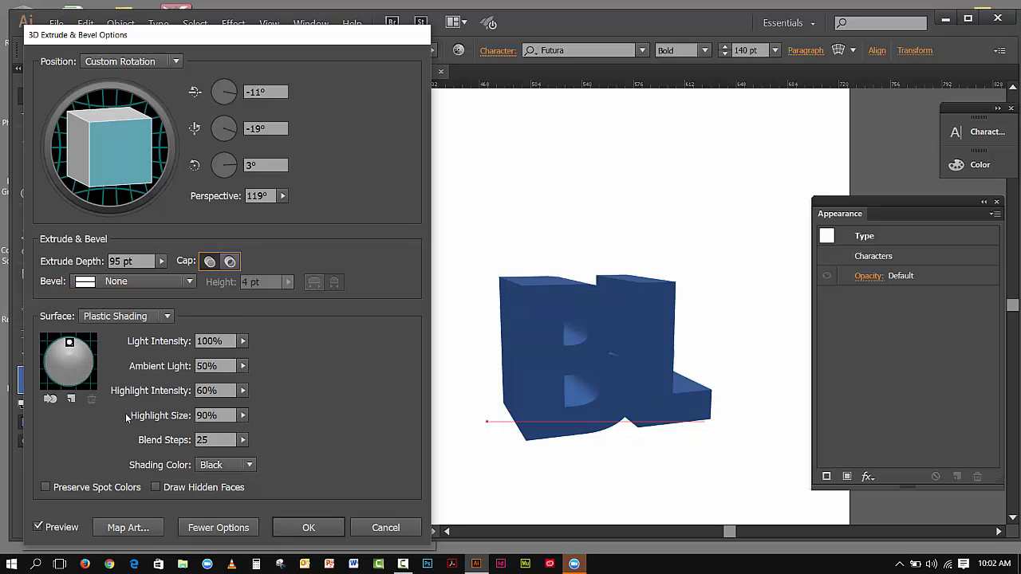
{"action": "left_click", "coordinate": [71, 398]}
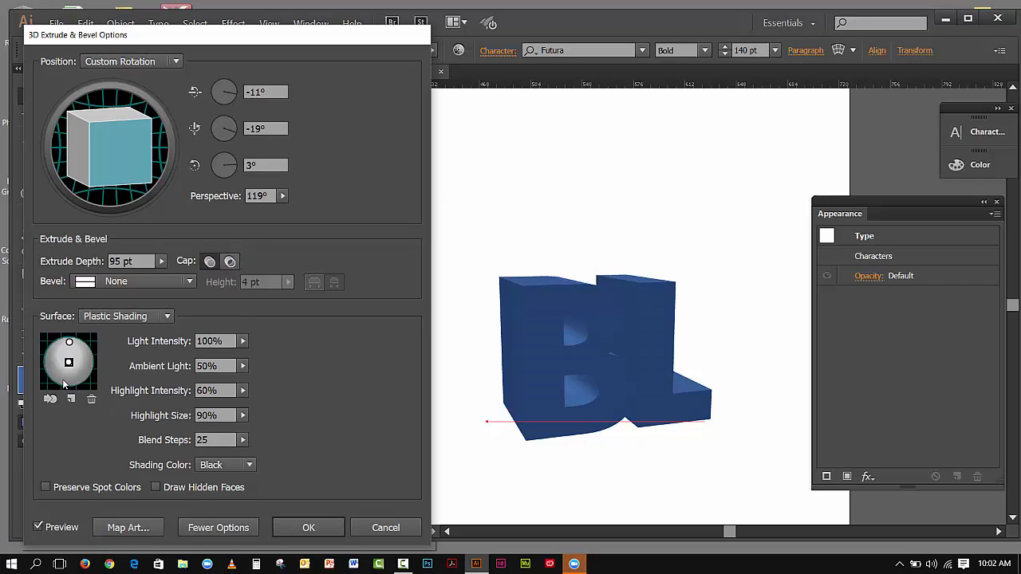
{"action": "left_click", "coordinate": [70, 342]}
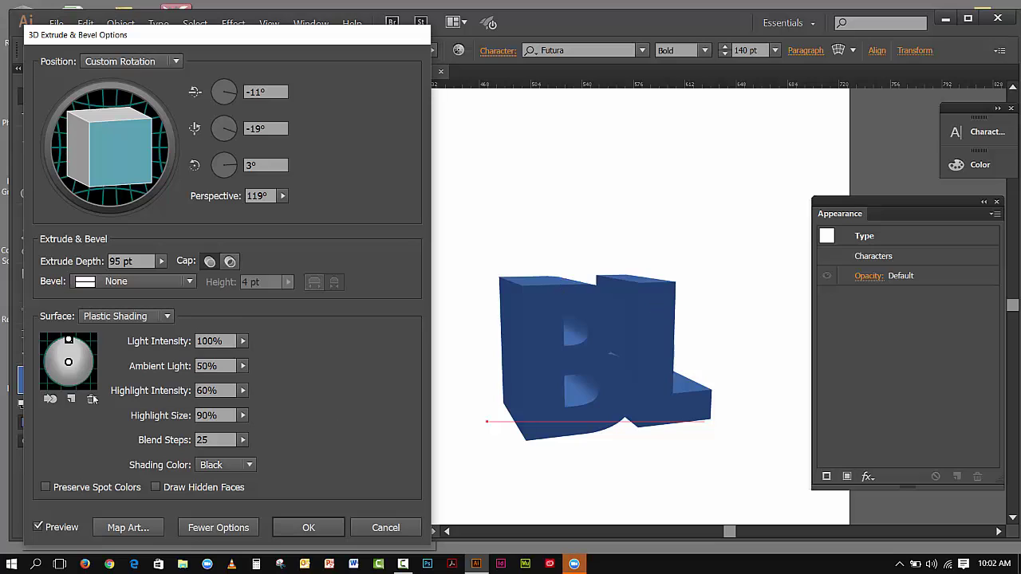
{"action": "left_click_drag", "start_coordinate": [68, 364], "coordinate": [84, 378]}
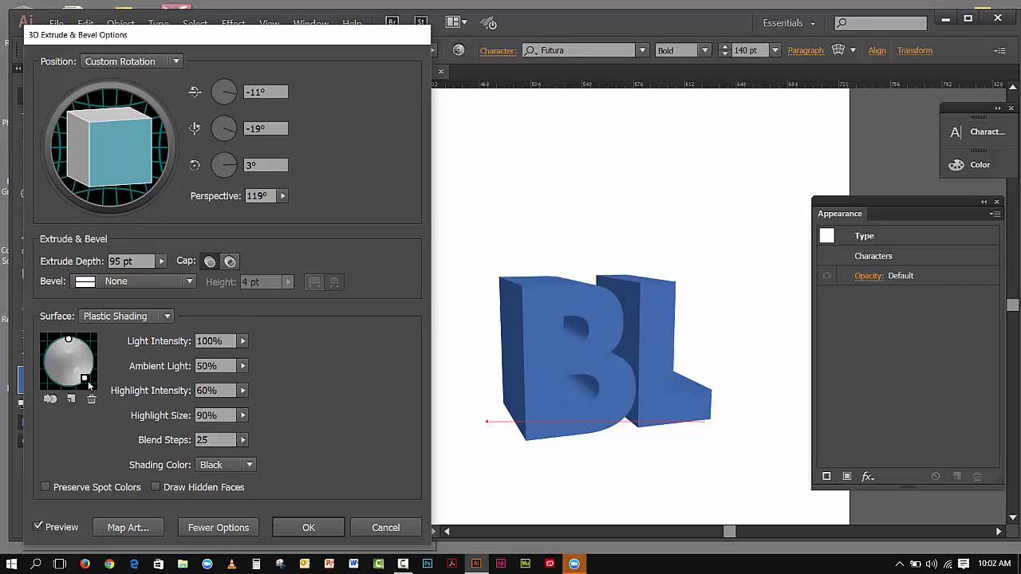
Step: Dim the selected light to 50% and add a third light placed toward the left
{"action": "left_click", "coordinate": [246, 342]}
{"action": "left_click_drag", "start_coordinate": [249, 356], "coordinate": [211, 359]}
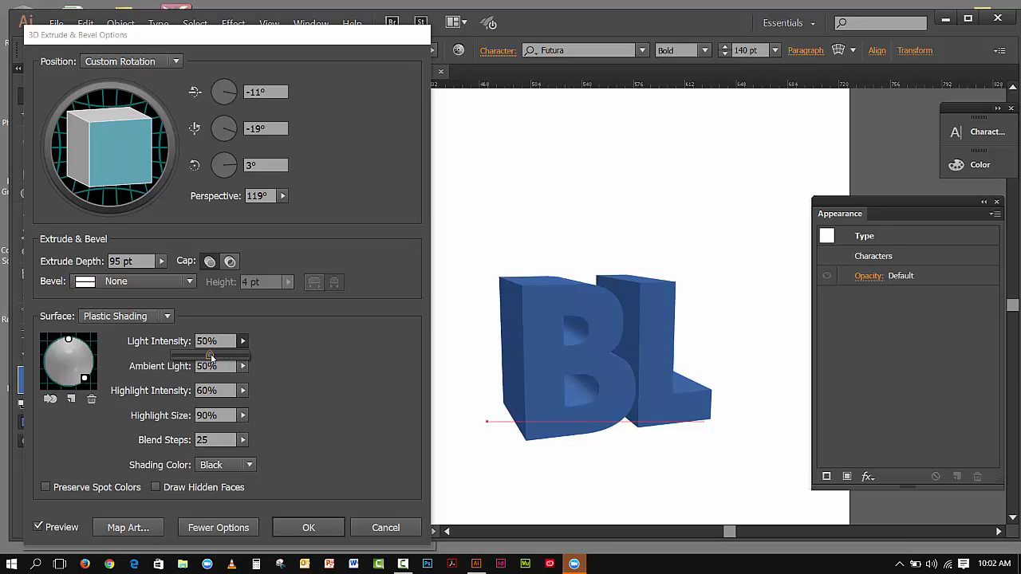
{"action": "left_click", "coordinate": [71, 399]}
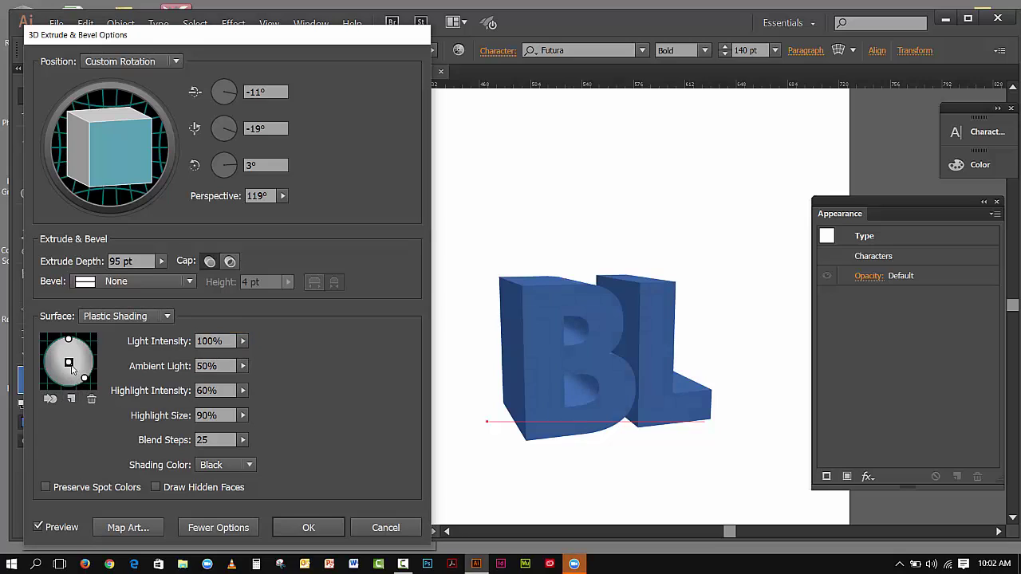
{"action": "mouse_move", "coordinate": [68, 363]}
{"action": "left_mouse_down"}
{"action": "mouse_move", "coordinate": [47, 363]}
{"action": "mouse_move", "coordinate": [54, 344]}
{"action": "left_mouse_up"}
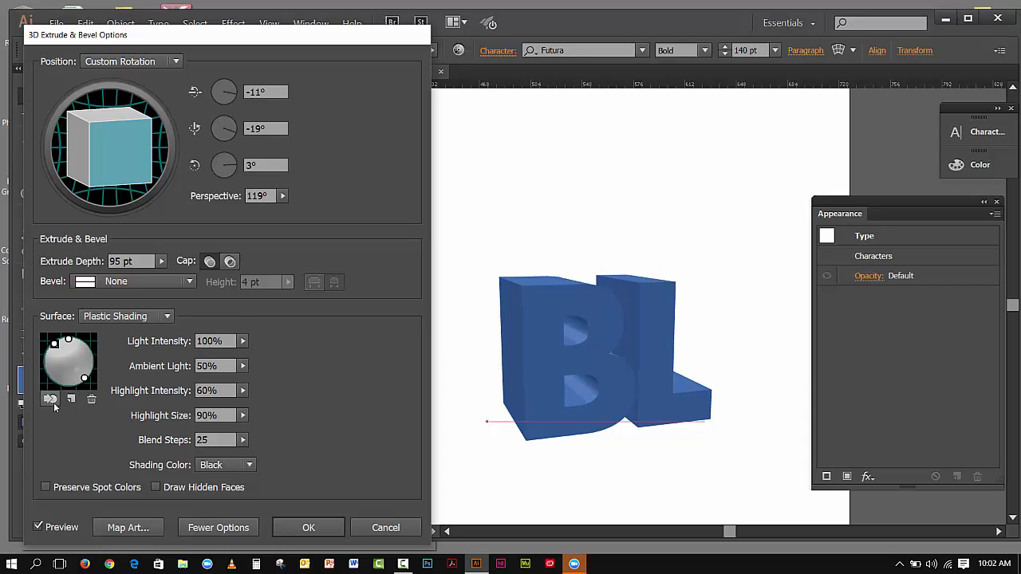
Step: Send the selected light behind the object and lower Highlight Intensity to 43%
{"action": "left_click", "coordinate": [50, 399]}
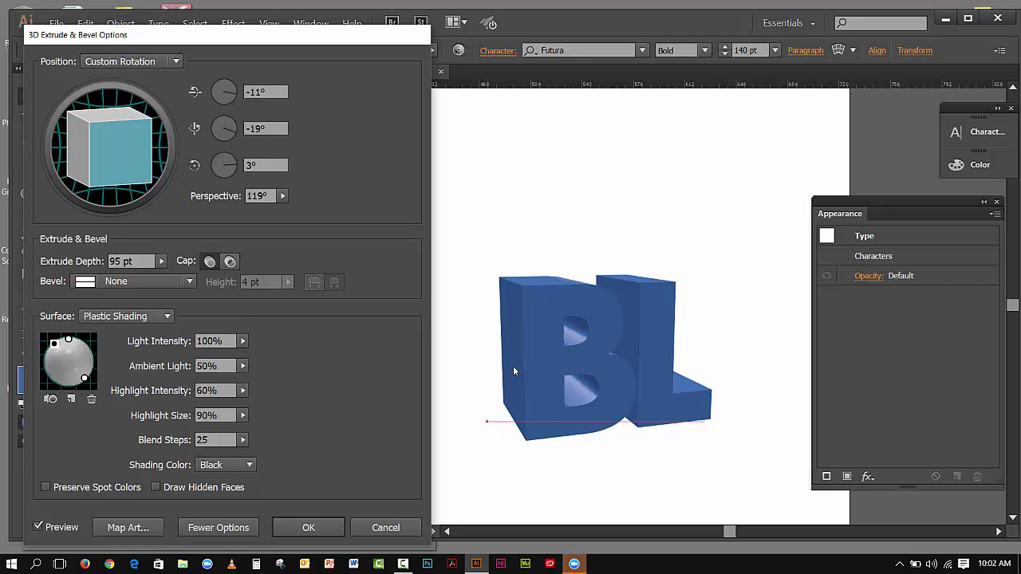
{"action": "left_click", "coordinate": [243, 390]}
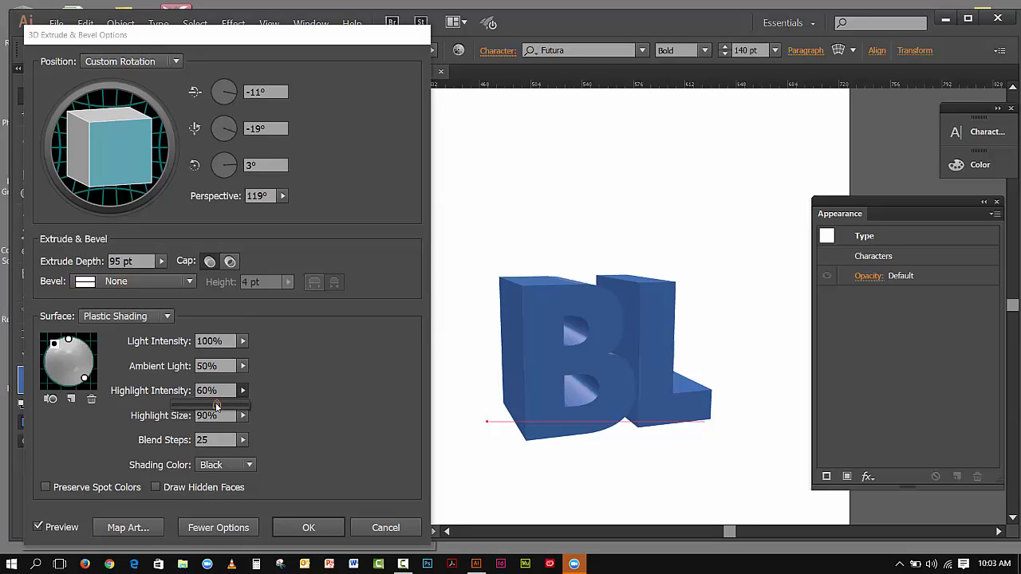
{"action": "mouse_move", "coordinate": [216, 407]}
{"action": "left_mouse_down"}
{"action": "mouse_move", "coordinate": [238, 406]}
{"action": "mouse_move", "coordinate": [204, 406]}
{"action": "left_mouse_up"}
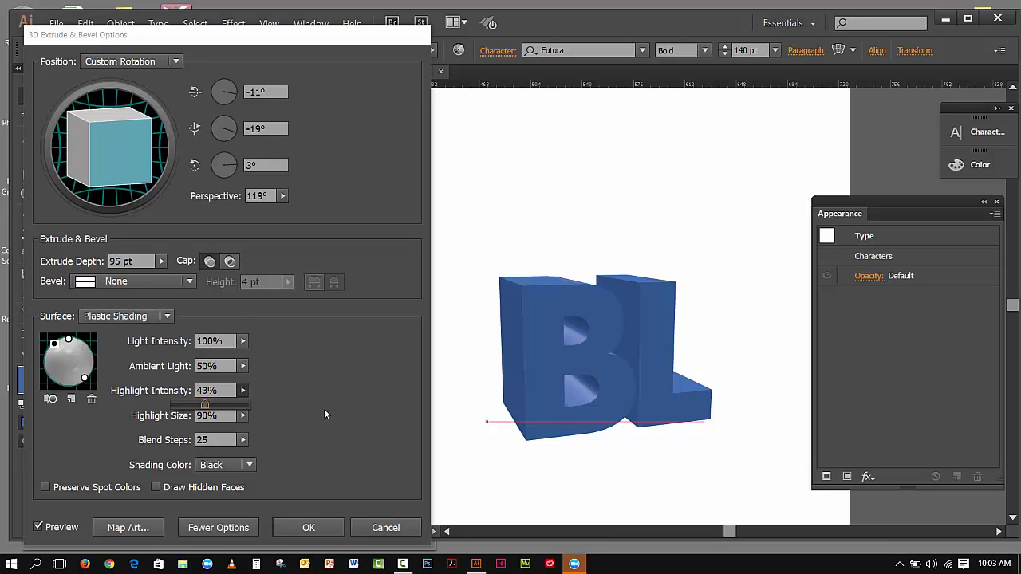
Step: Apply the 3D effect, reselect the BL text, and reopen 3D Extrude & Bevel from Appearance
{"action": "left_click", "coordinate": [322, 527]}
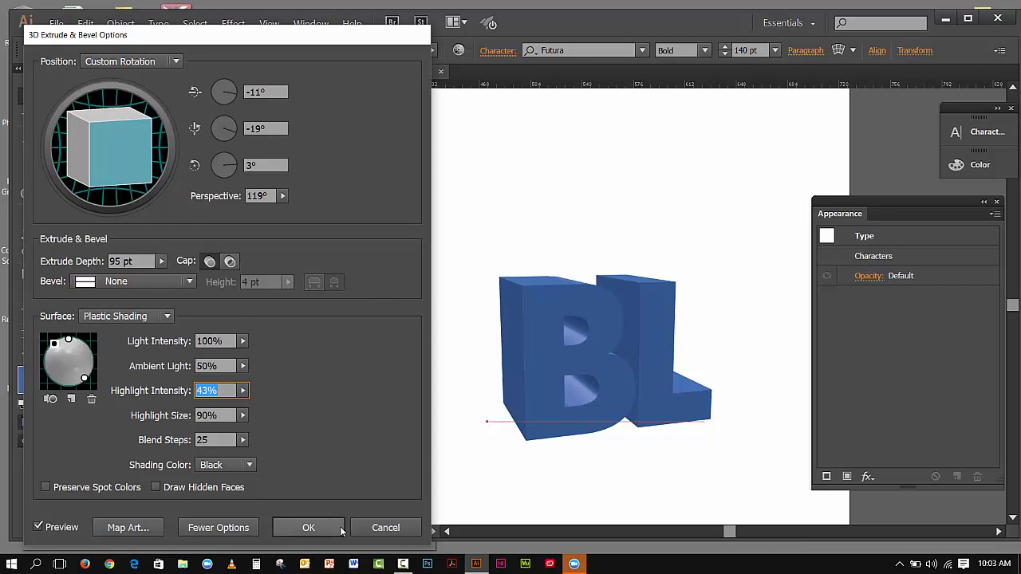
{"action": "left_click", "coordinate": [342, 530]}
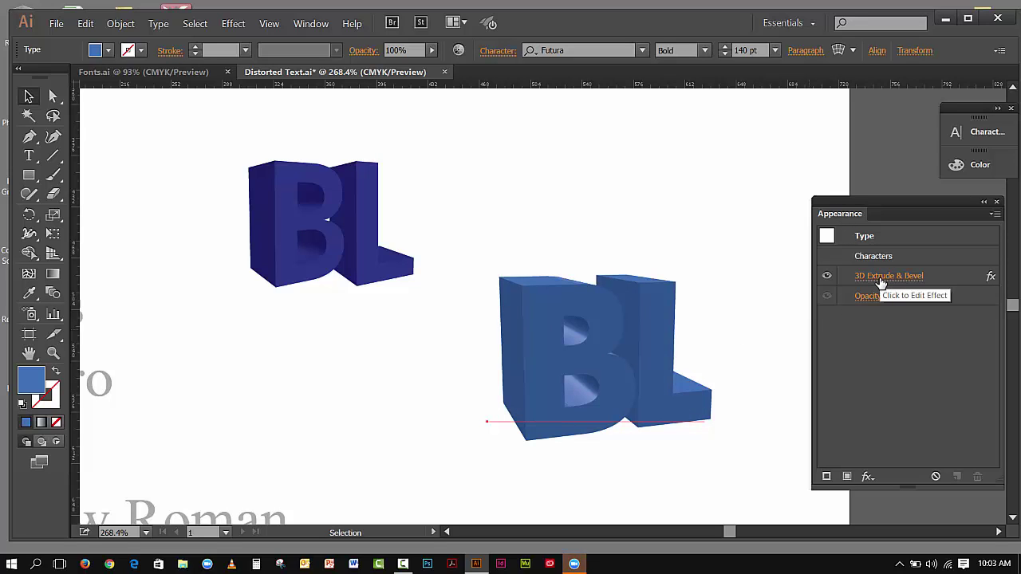
{"action": "left_click", "coordinate": [753, 415]}
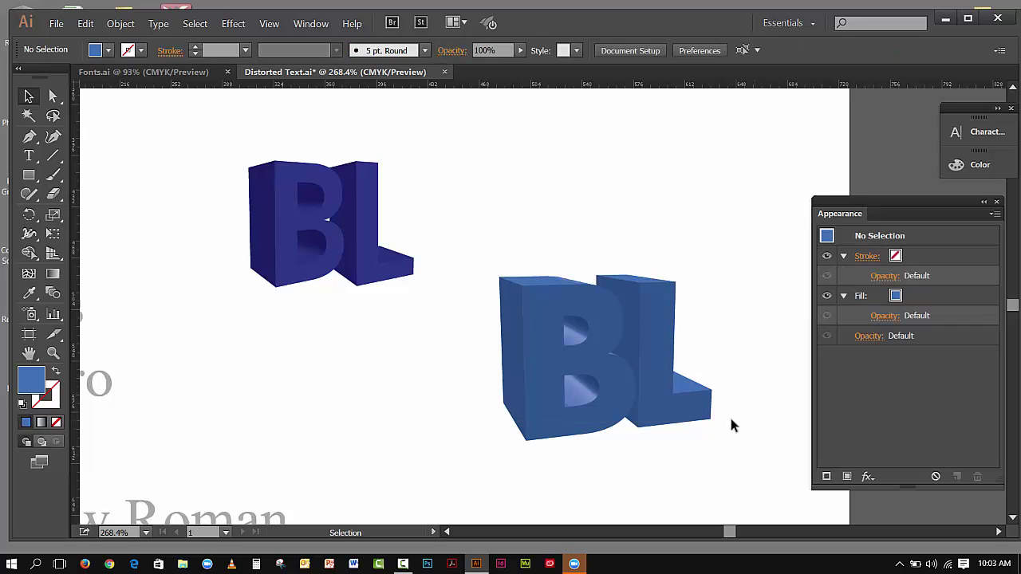
{"action": "left_click", "coordinate": [692, 424]}
{"action": "left_click", "coordinate": [924, 276]}
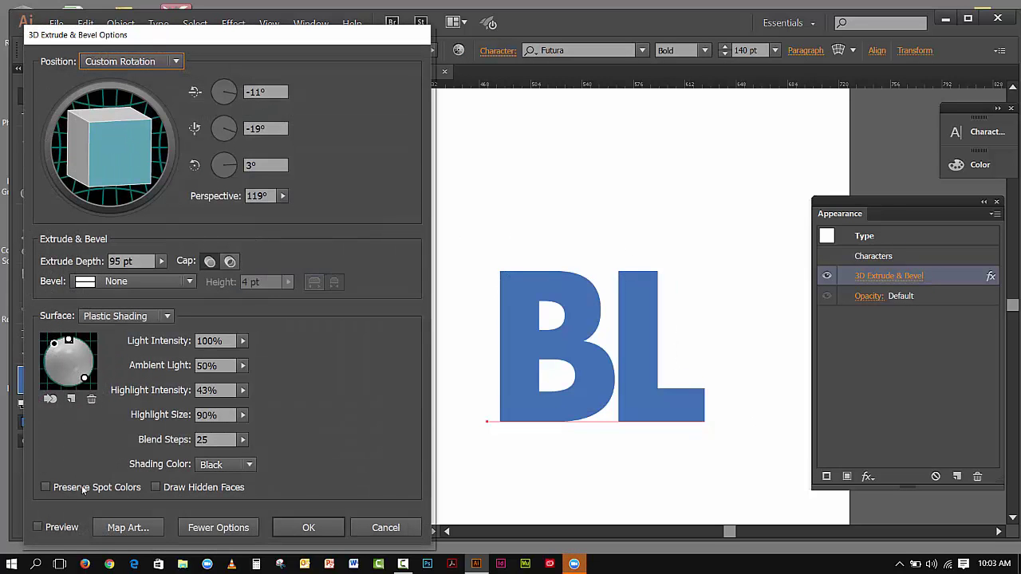
Step: With preview on, move the lower-right light up and raise its intensity from 50% to 79%
{"action": "left_click", "coordinate": [38, 529]}
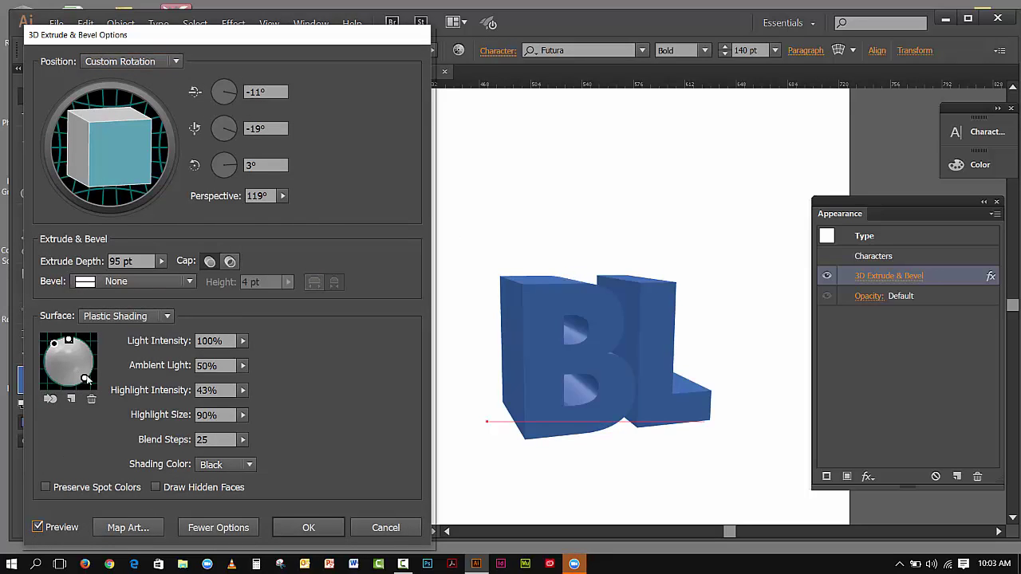
{"action": "mouse_move", "coordinate": [85, 376]}
{"action": "left_mouse_down"}
{"action": "mouse_move", "coordinate": [92, 361]}
{"action": "mouse_move", "coordinate": [75, 366]}
{"action": "mouse_move", "coordinate": [95, 382]}
{"action": "left_mouse_up"}
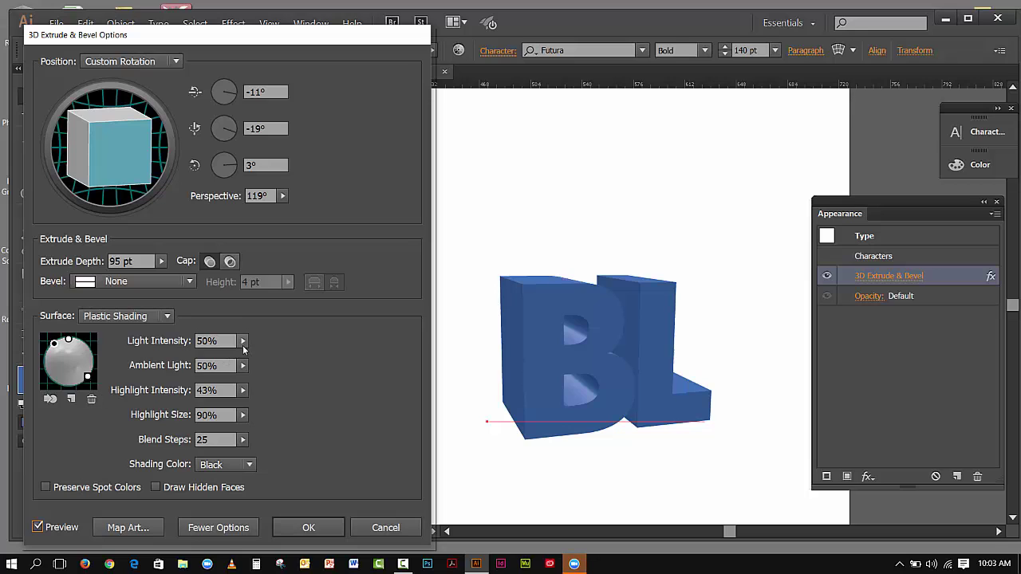
{"action": "left_click", "coordinate": [243, 340]}
{"action": "left_click_drag", "start_coordinate": [207, 356], "coordinate": [227, 363]}
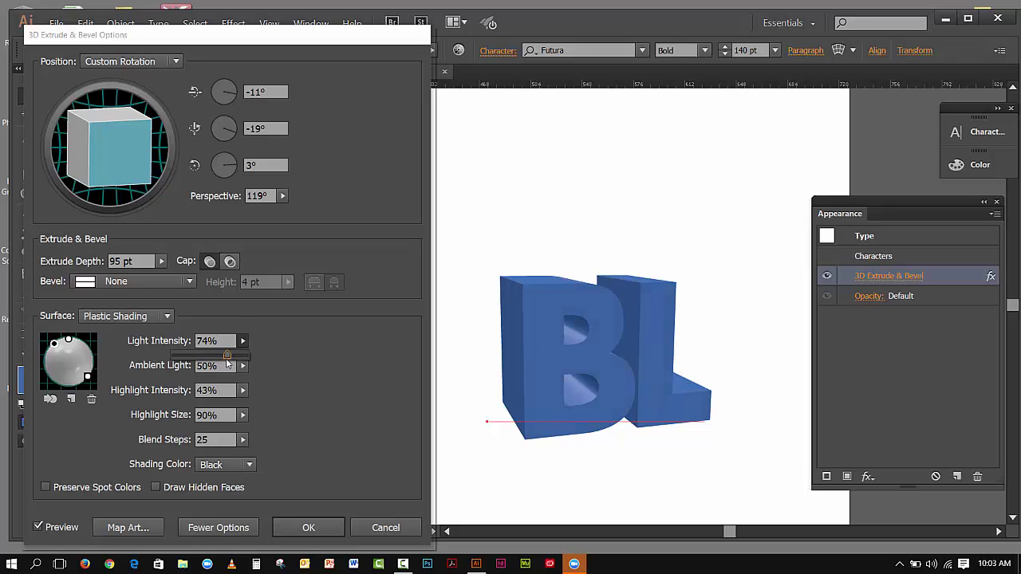
{"action": "left_click_drag", "start_coordinate": [228, 363], "coordinate": [231, 361]}
{"action": "left_click", "coordinate": [349, 531]}
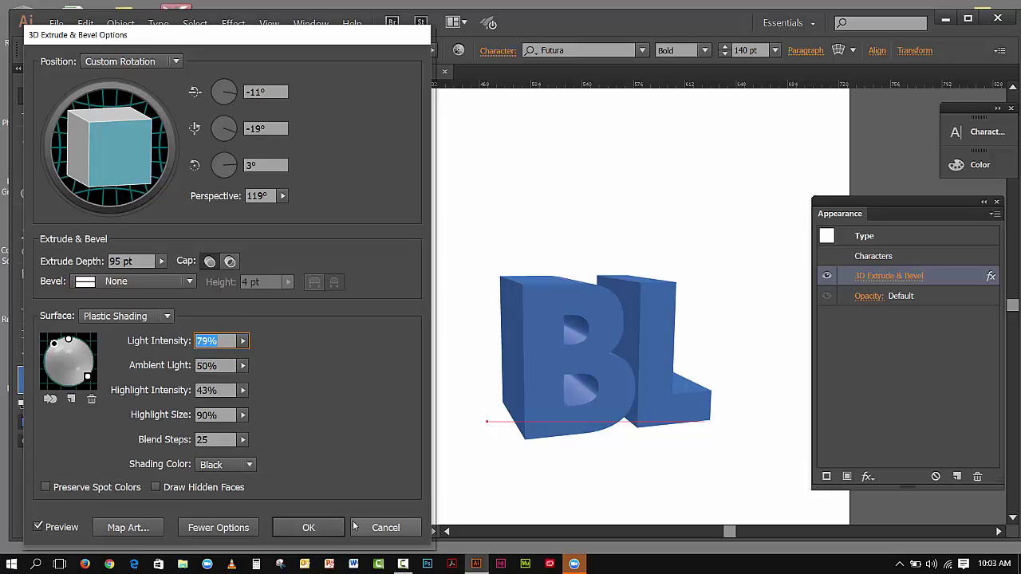
Step: Apply the updated 3D lighting and retype the lettering from 'BL' to 'BILL'
{"action": "left_click", "coordinate": [327, 529]}
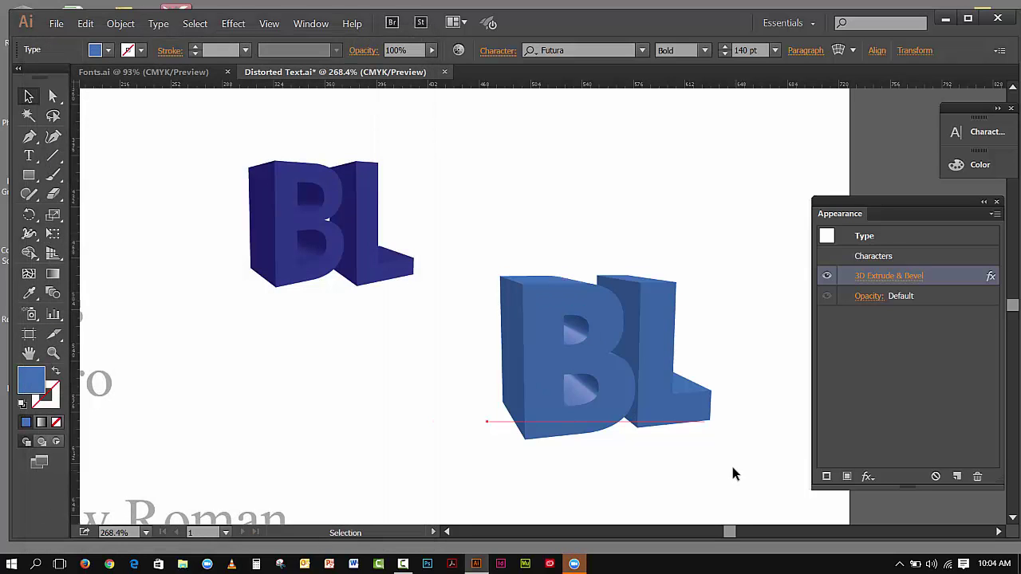
{"action": "double_click", "coordinate": [706, 417]}
{"action": "left_click_drag", "start_coordinate": [707, 416], "coordinate": [636, 396]}
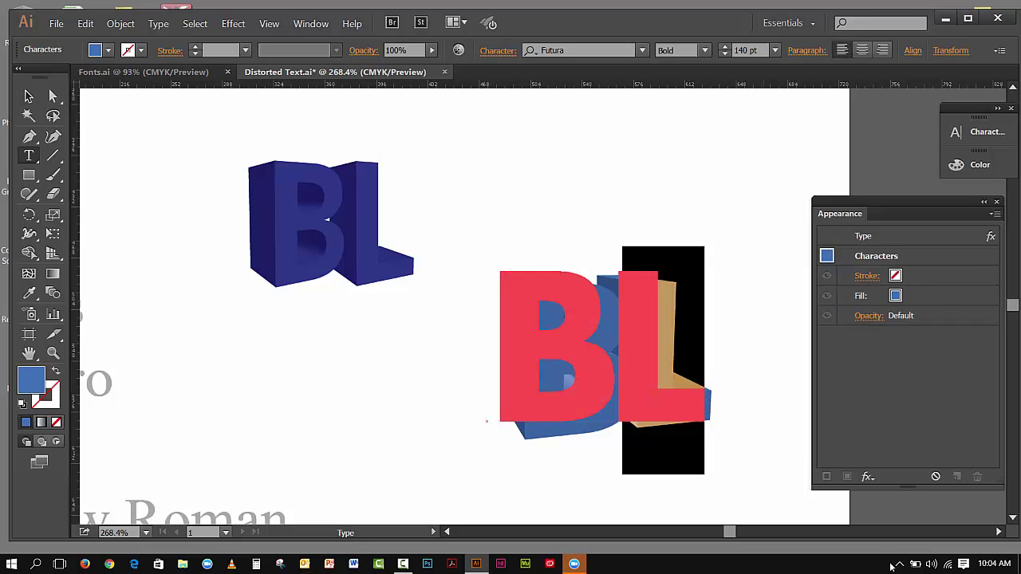
{"action": "type", "text": "ILL"}
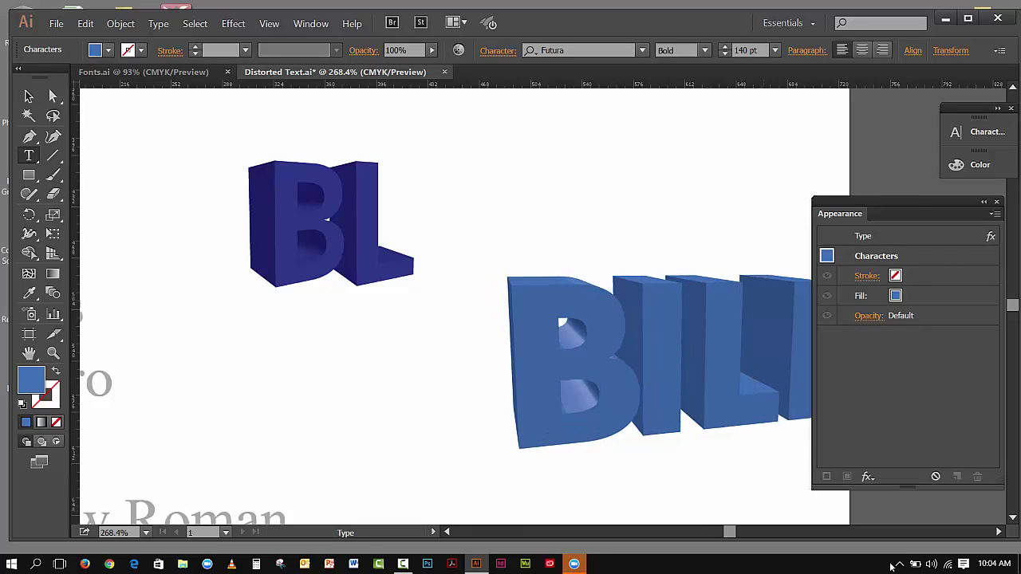
Step: Move the 'BILL' lettering left so the whole word is visible, then deselect it
{"action": "left_click", "coordinate": [31, 96]}
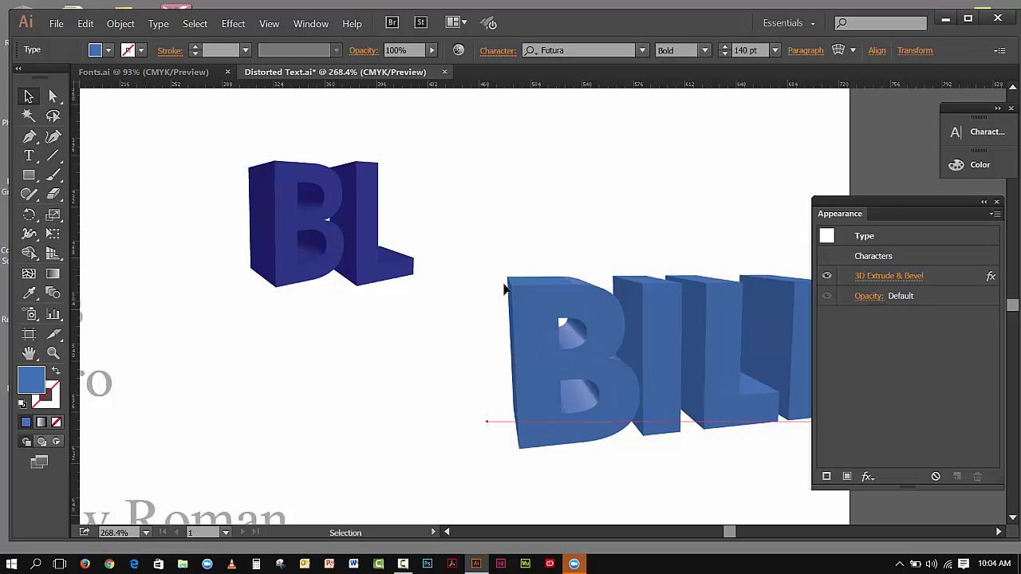
{"action": "mouse_move", "coordinate": [588, 335]}
{"action": "left_mouse_down"}
{"action": "mouse_move", "coordinate": [500, 347]}
{"action": "mouse_move", "coordinate": [498, 356]}
{"action": "left_mouse_up"}
{"action": "left_click", "coordinate": [618, 220]}
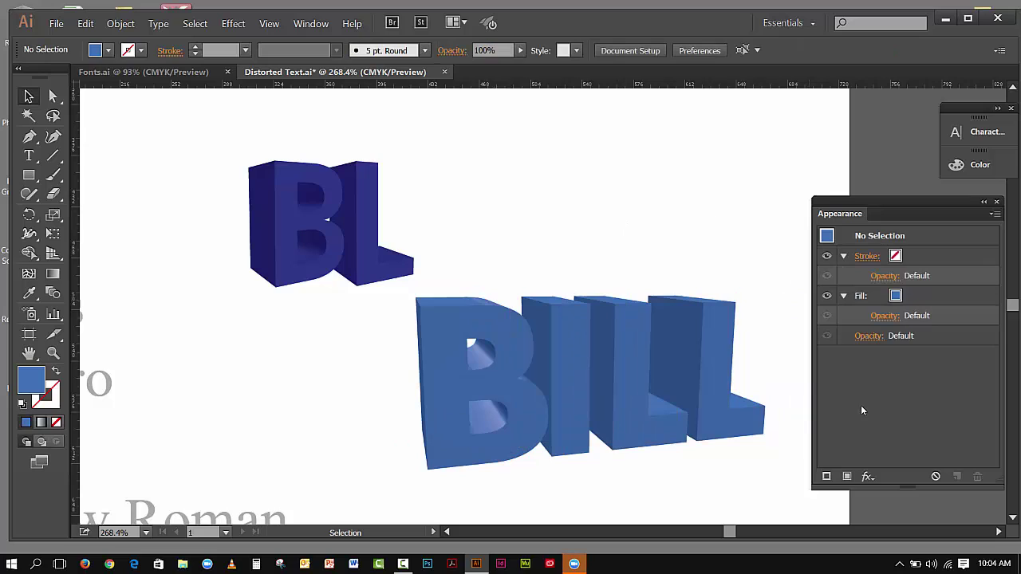